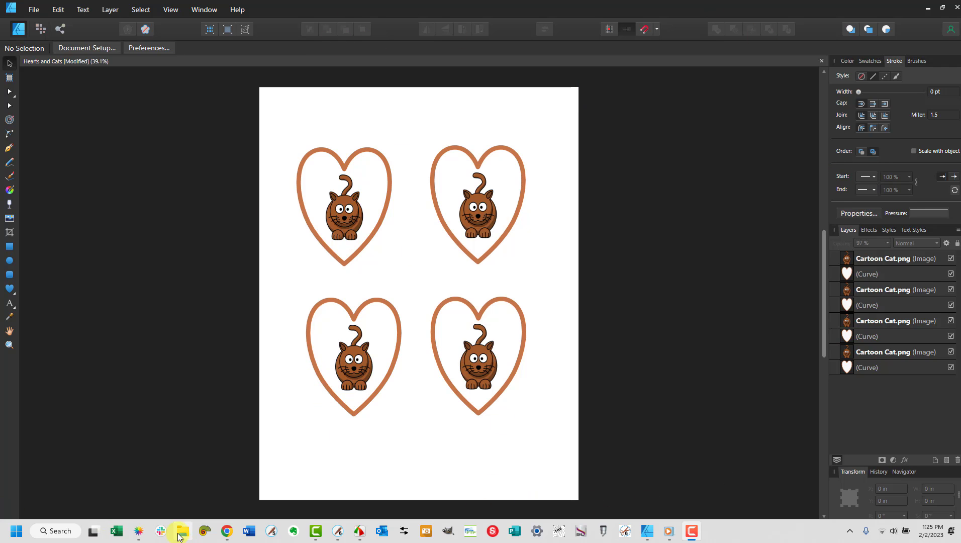
In StarCraft CREATE, confirm the SVG DPI preference stays at 300 (Corel Draw)
{"action": "left_click", "coordinate": [139, 531]}
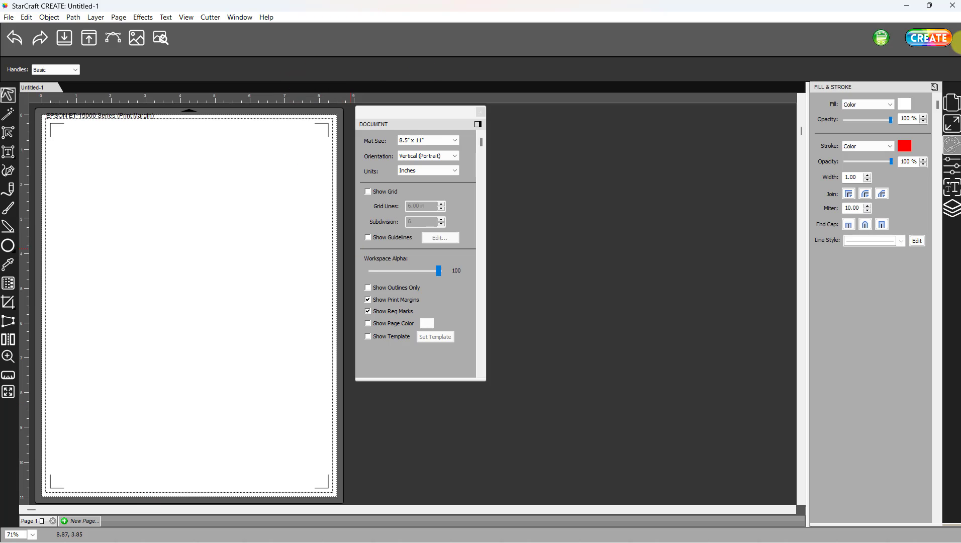
{"action": "left_click", "coordinate": [412, 144]}
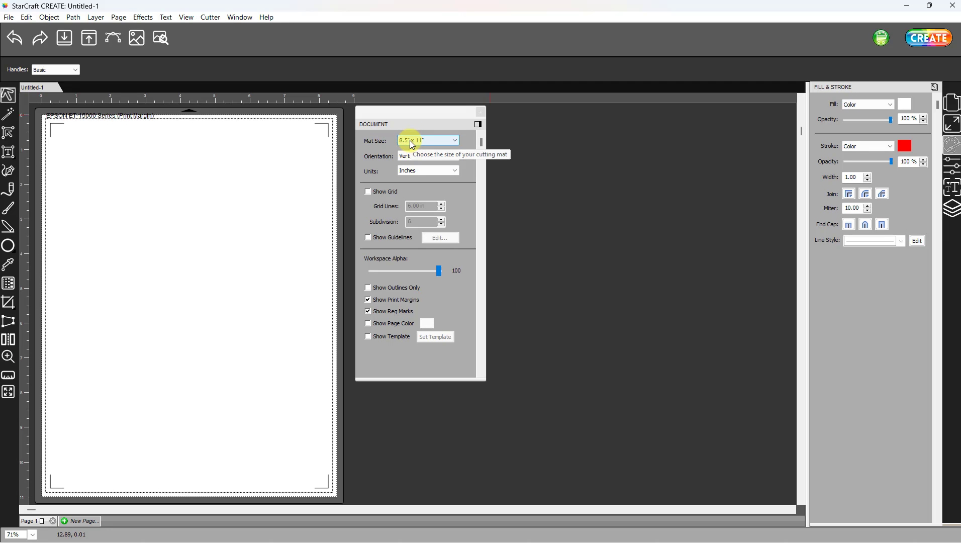
{"action": "left_click", "coordinate": [28, 18]}
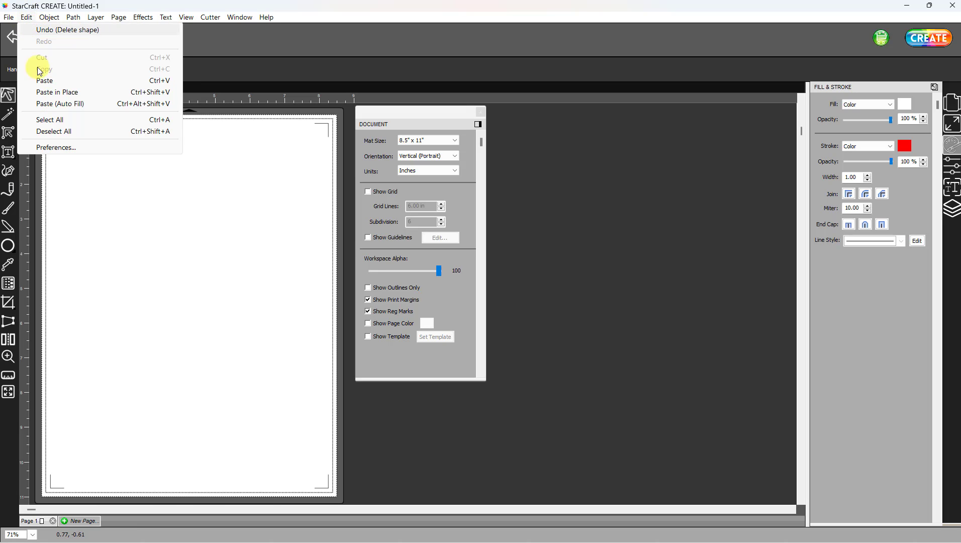
{"action": "left_click", "coordinate": [58, 147]}
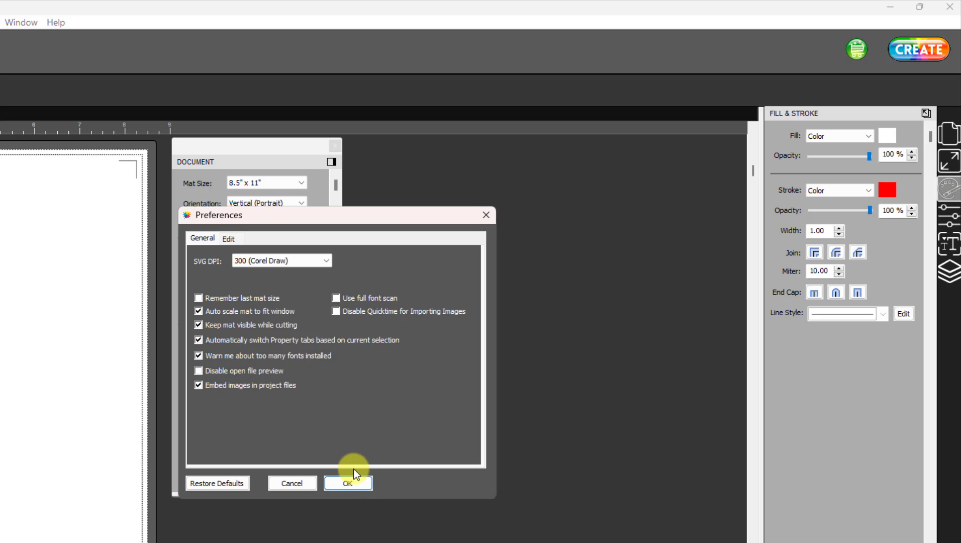
{"action": "left_click", "coordinate": [327, 257]}
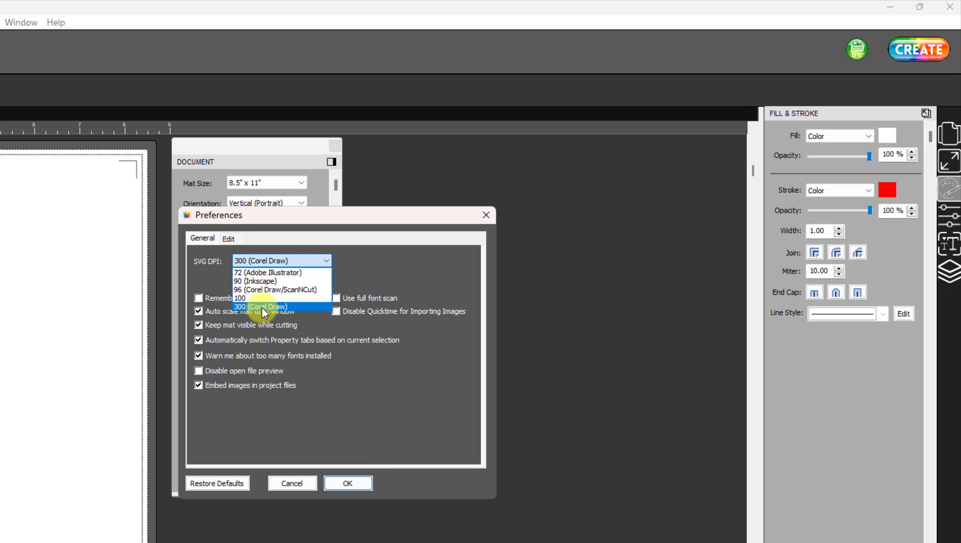
{"action": "left_click", "coordinate": [260, 306]}
{"action": "left_click", "coordinate": [359, 488]}
{"action": "left_click", "coordinate": [349, 483]}
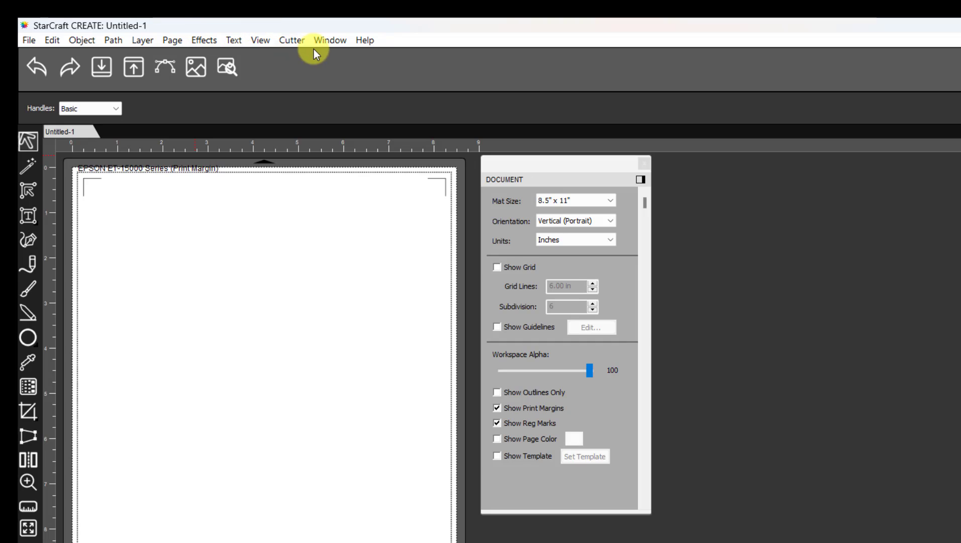
In Cutter Settings, place the four 1.000 cm registration marks inset 0.635 cm from page bounds
{"action": "left_click", "coordinate": [286, 40]}
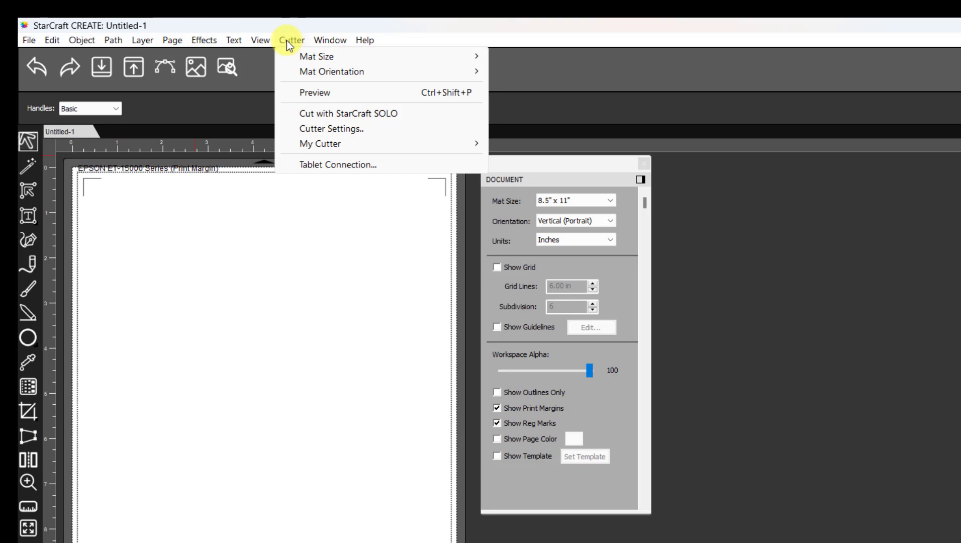
{"action": "left_click", "coordinate": [302, 129]}
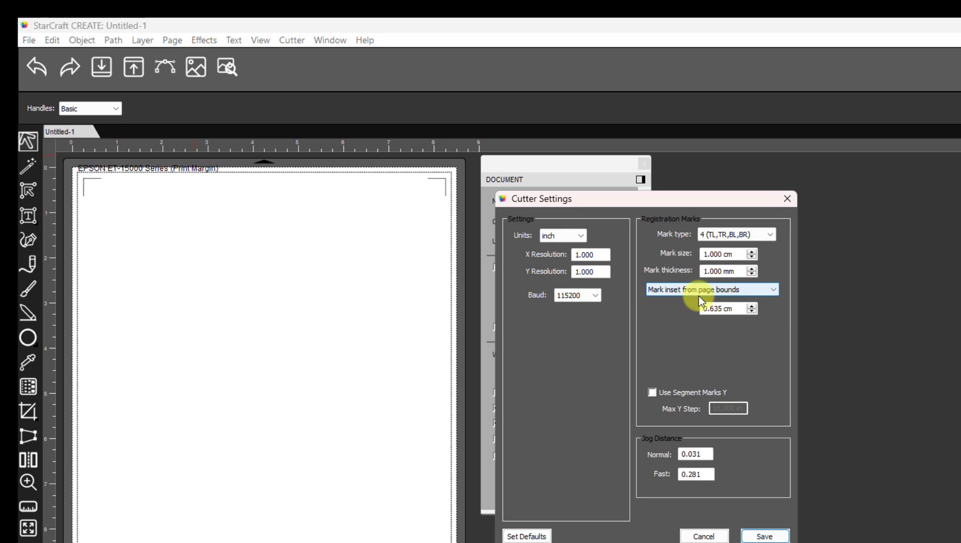
{"action": "left_click", "coordinate": [774, 292]}
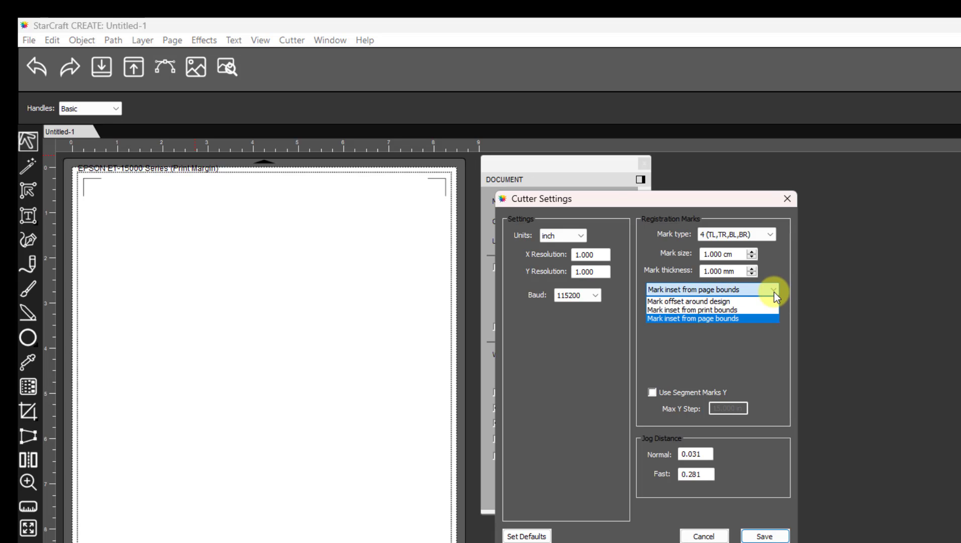
{"action": "left_click", "coordinate": [724, 318]}
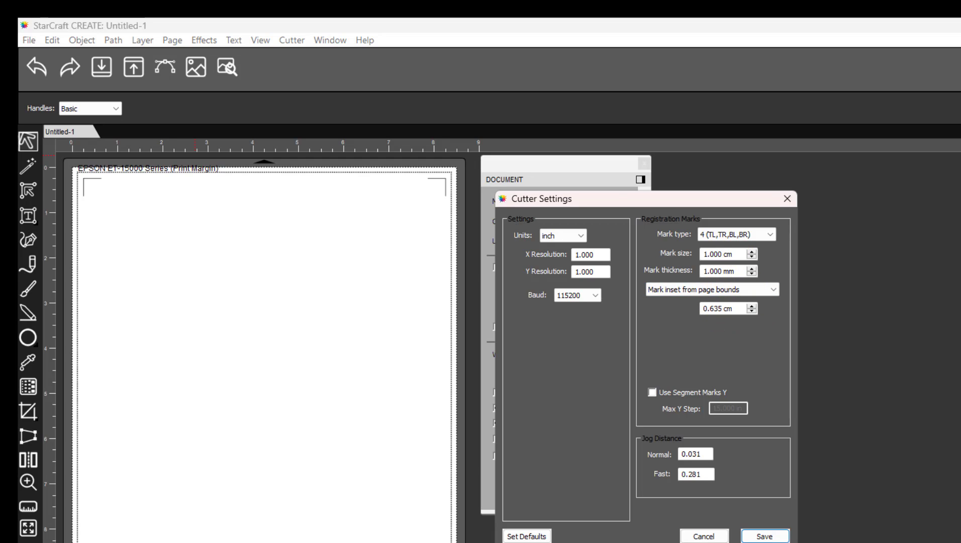
Save the cutter settings and export the page as an SVG named Reg Marks
{"action": "left_click", "coordinate": [775, 538]}
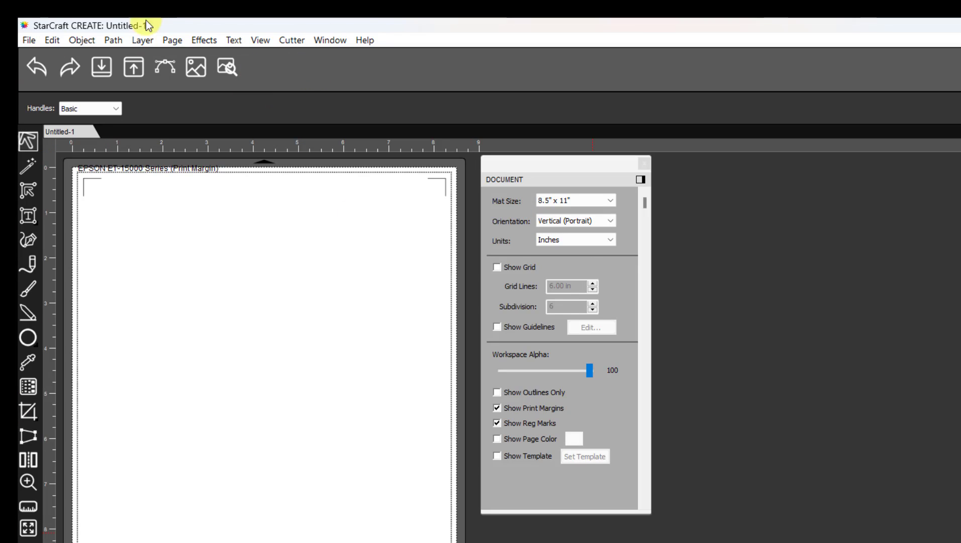
{"action": "left_click", "coordinate": [134, 66]}
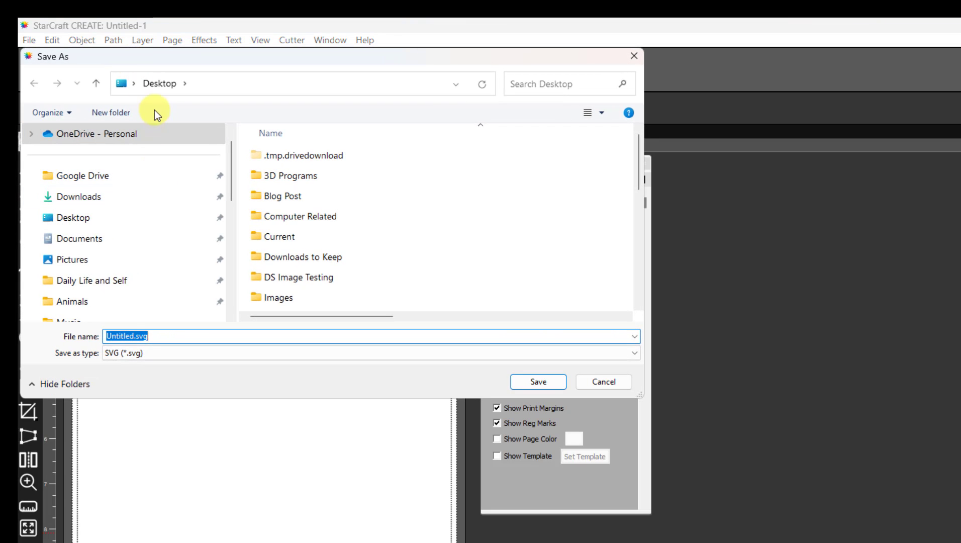
{"action": "type", "text": "rEG m"}
{"action": "key", "text": "BackSpace"}
{"action": "key", "text": "BackSpace"}
{"action": "key", "text": "BackSpace"}
{"action": "key", "text": "BackSpace"}
{"action": "key", "text": "BackSpace"}
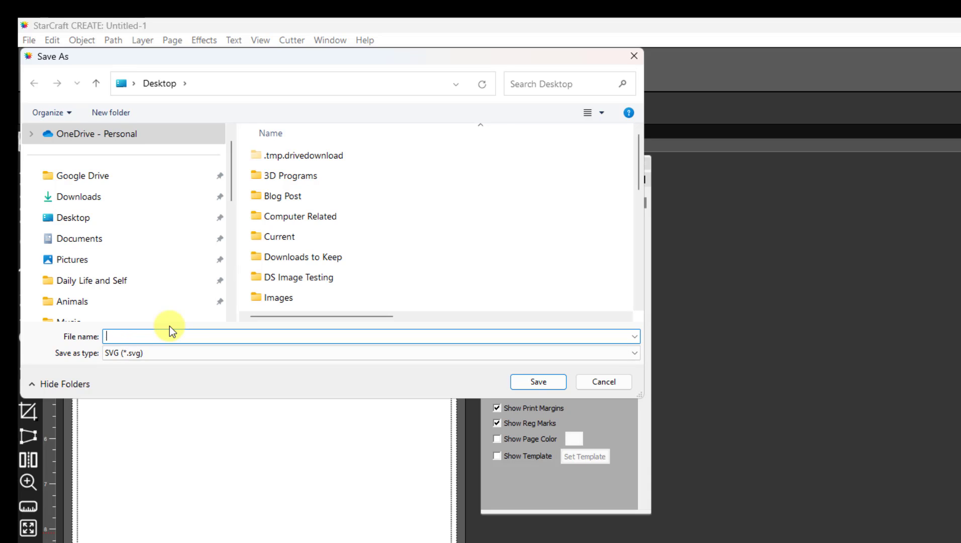
{"action": "type", "text": "Reg Marks"}
{"action": "left_click", "coordinate": [538, 381]}
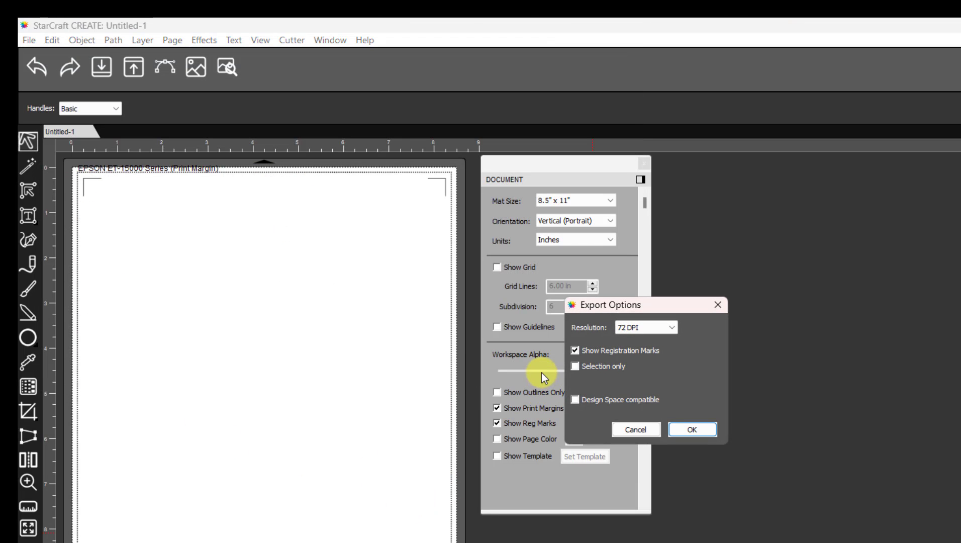
Confirm the export at 72 DPI with Show Registration Marks ticked
{"action": "left_click_drag", "start_coordinate": [645, 309], "coordinate": [748, 293]}
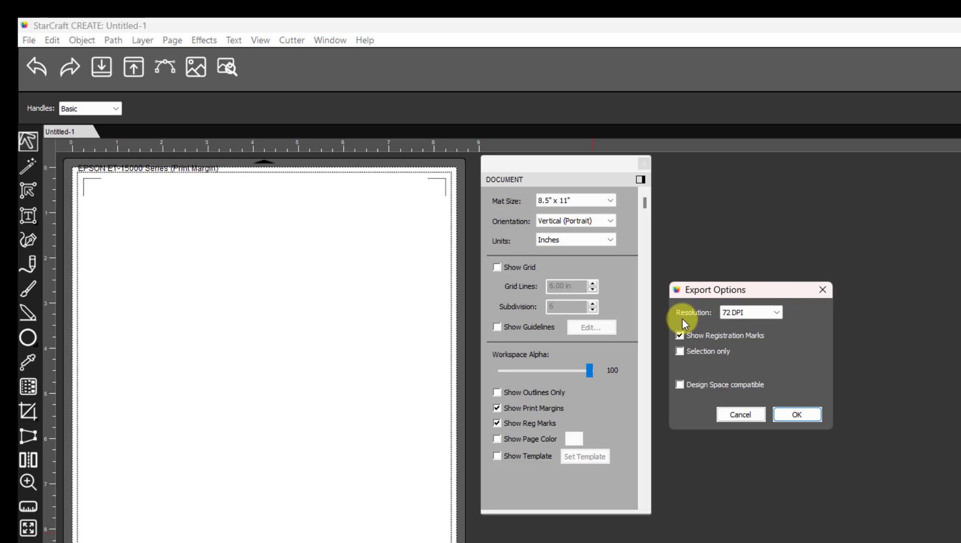
{"action": "left_click", "coordinate": [731, 313]}
{"action": "left_click", "coordinate": [806, 417]}
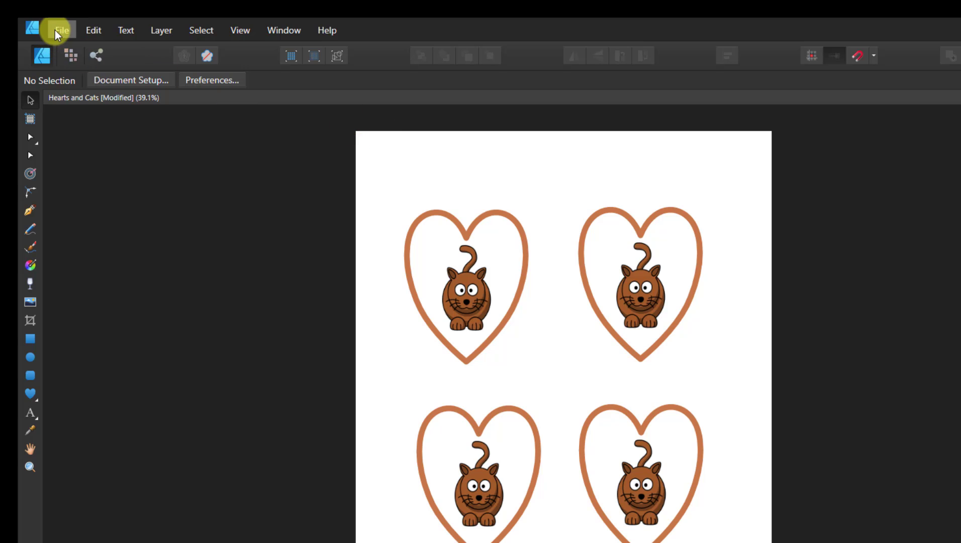
Place Reg Marks.svg from the Desktop onto the Hearts and Cats page as an embedded document
{"action": "left_click", "coordinate": [59, 31]}
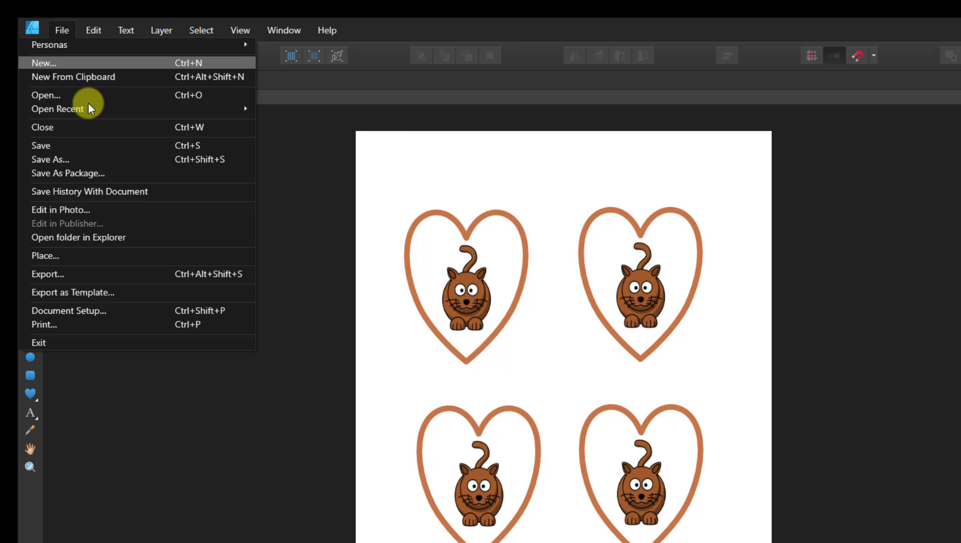
{"action": "left_click", "coordinate": [47, 257]}
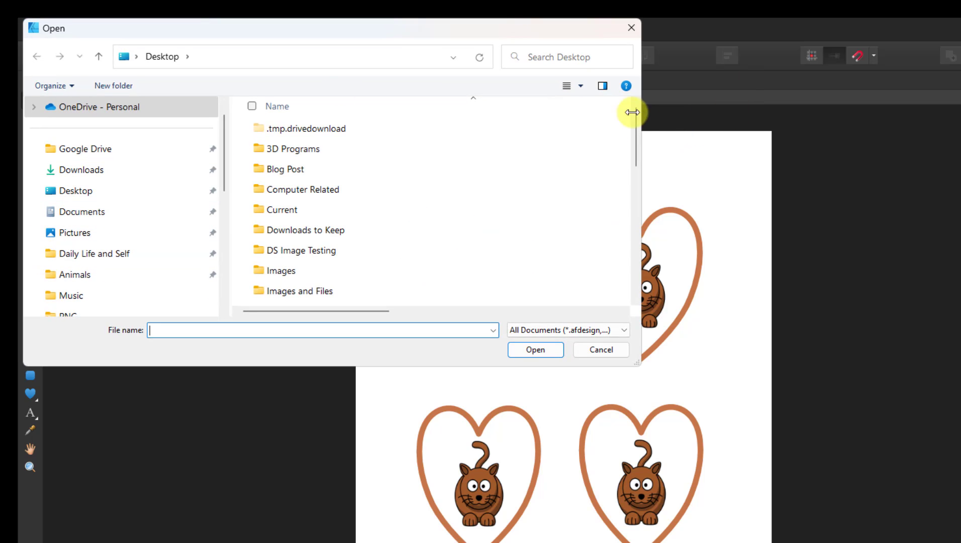
{"action": "left_click_drag", "start_coordinate": [636, 136], "coordinate": [636, 262]}
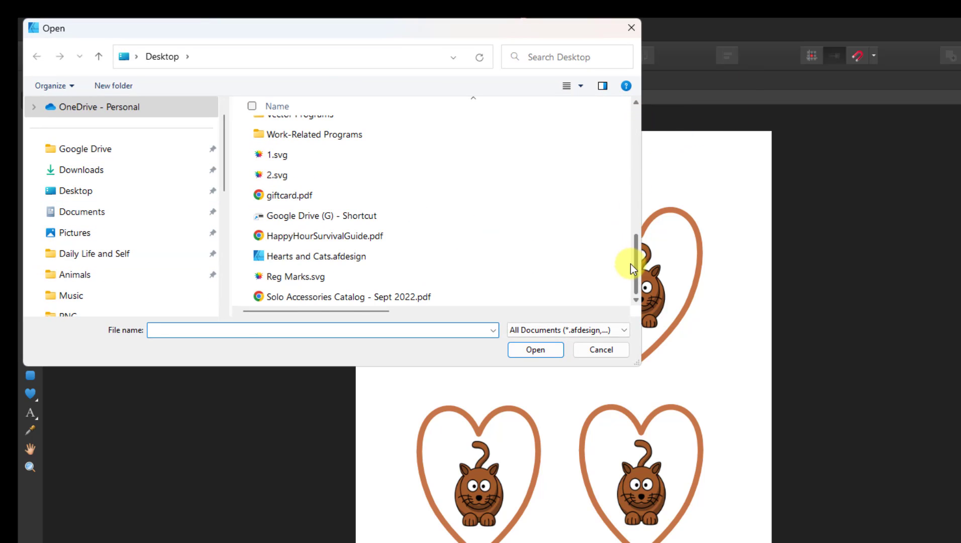
{"action": "left_click", "coordinate": [307, 281]}
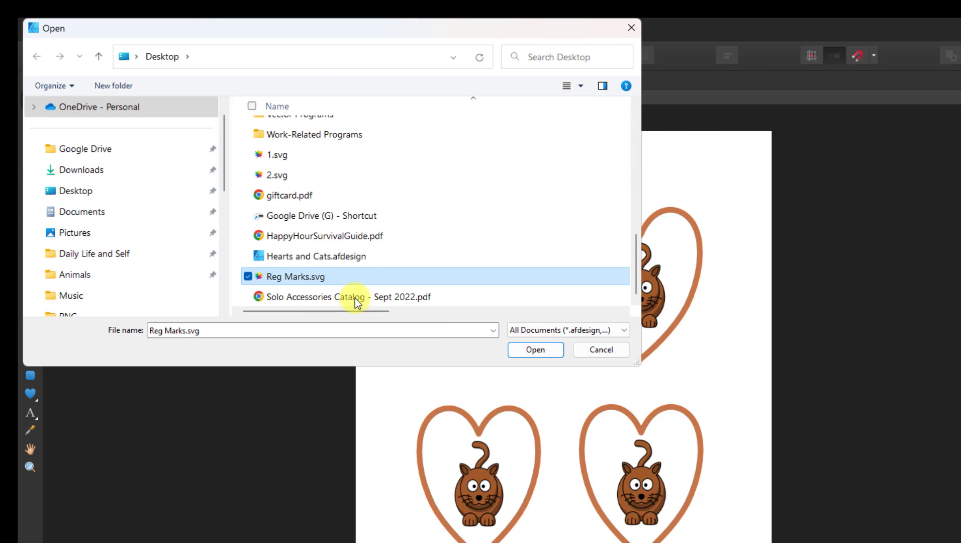
{"action": "left_click", "coordinate": [537, 353]}
{"action": "left_click", "coordinate": [538, 353]}
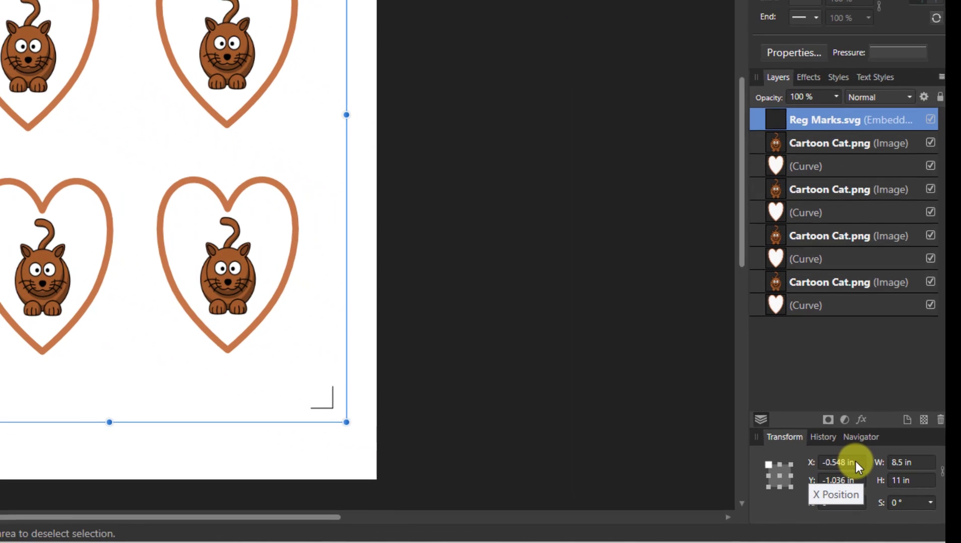
Position the Reg Marks layer at X 0 in and Y 0 in in the Transform panel
{"action": "left_click", "coordinate": [855, 461]}
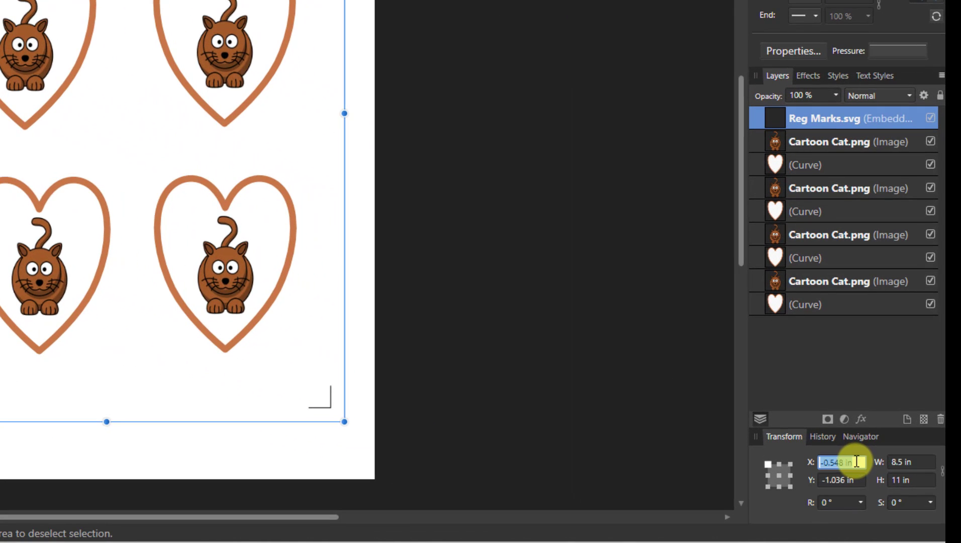
{"action": "type", "text": "0"}
{"action": "key", "text": "Tab"}
{"action": "type", "text": "0"}
{"action": "key", "text": "Tab"}
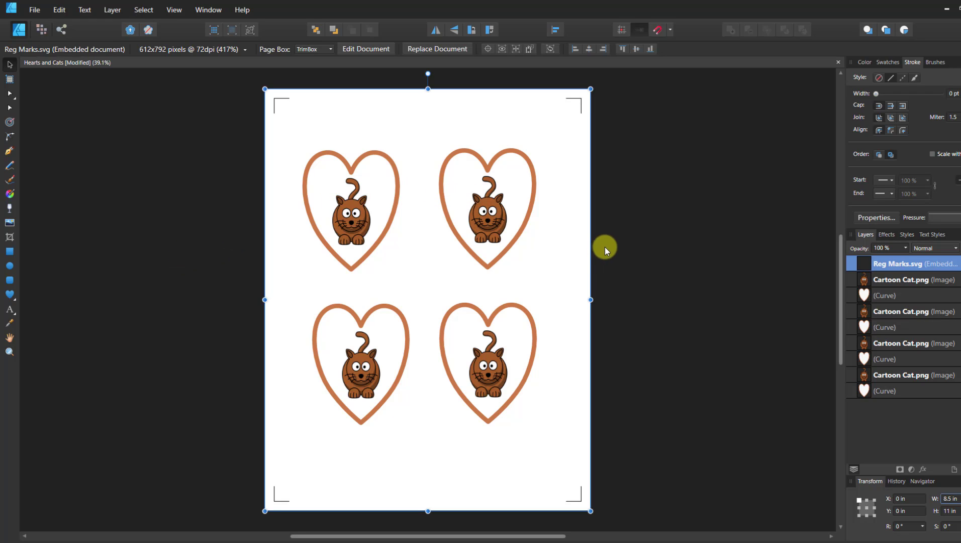
Deselect the registration marks and select the bottom-right heart's (Curve) layer
{"action": "left_click", "coordinate": [626, 238]}
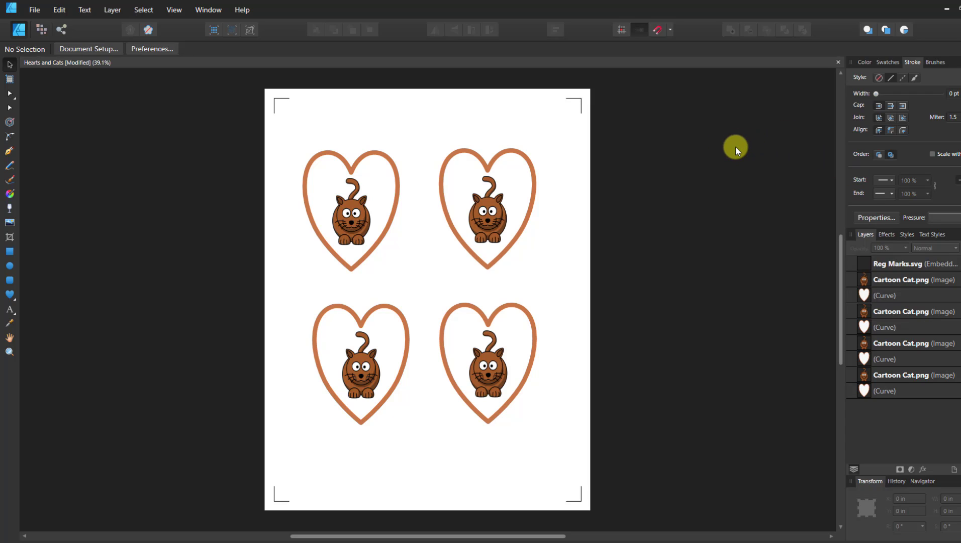
{"action": "left_click", "coordinate": [889, 300]}
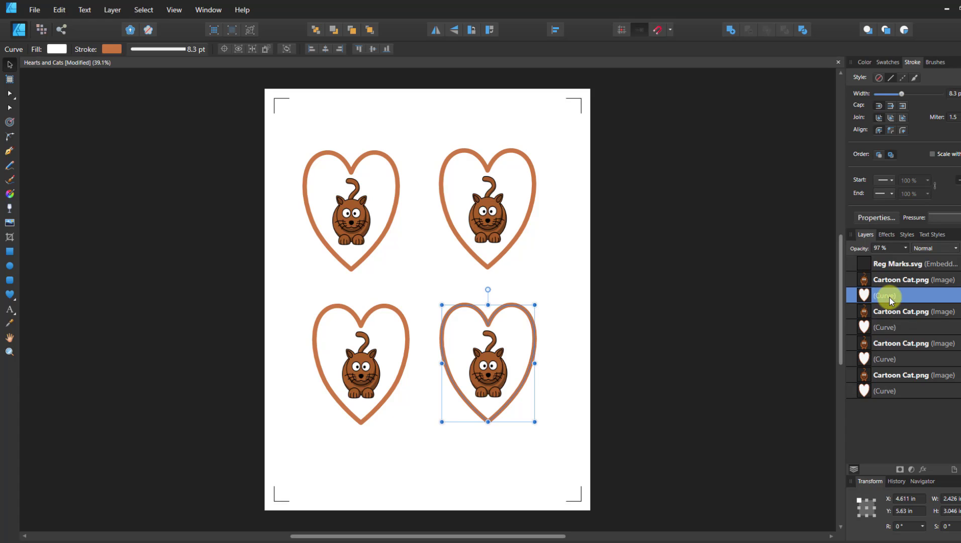
Add the other three heart outline (Curve) layers to the selection
{"action": "left_click", "coordinate": [922, 327], "text": "ctrl"}
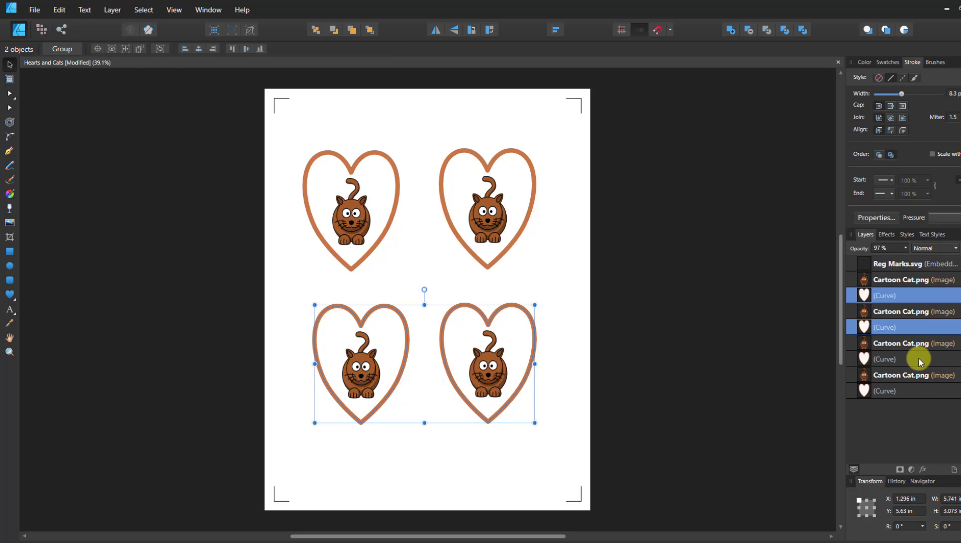
{"action": "left_click", "coordinate": [918, 358], "text": "ctrl"}
{"action": "left_click", "coordinate": [912, 389], "text": "ctrl"}
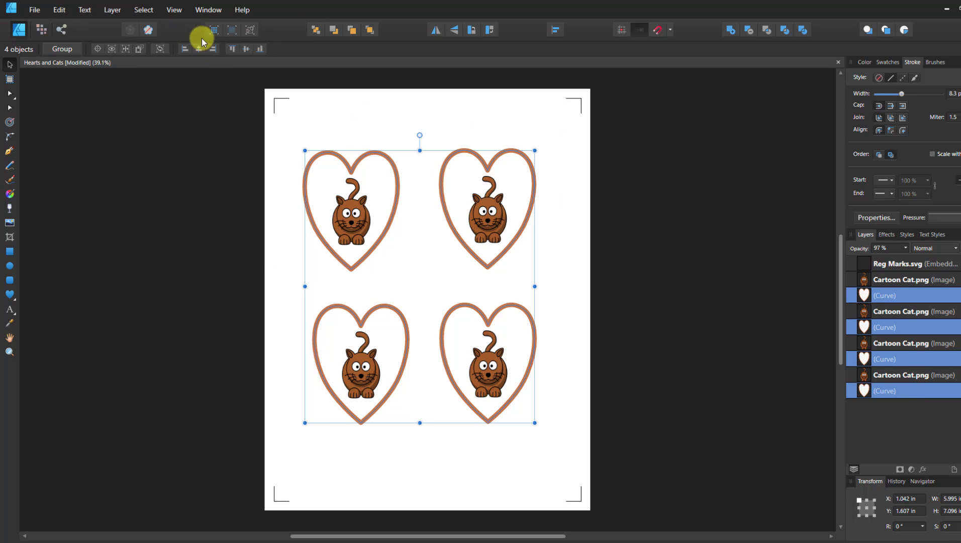
Copy and paste the four heart outlines, setting the copies' stroke width to 0 pt
{"action": "left_click", "coordinate": [60, 10]}
{"action": "left_click", "coordinate": [44, 56]}
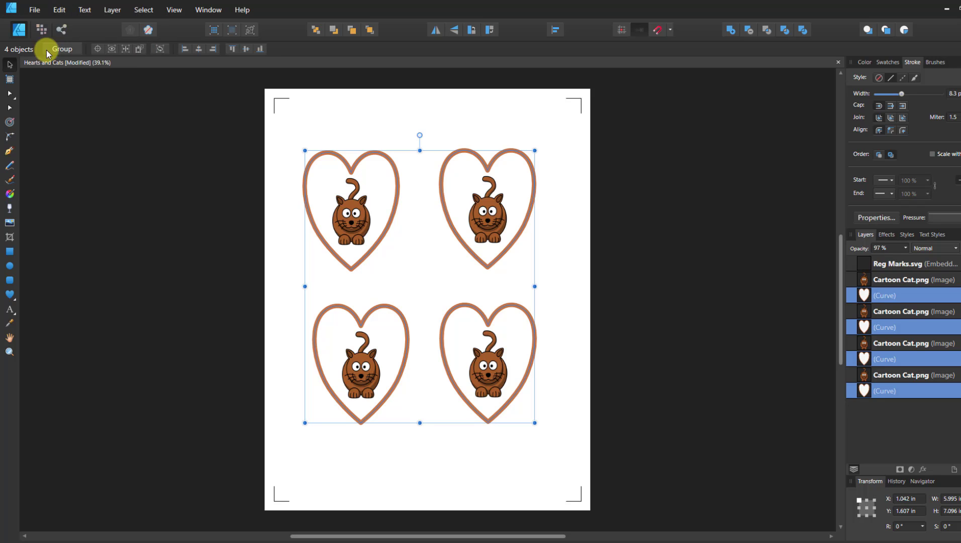
{"action": "left_click", "coordinate": [59, 10]}
{"action": "left_click", "coordinate": [480, 216]}
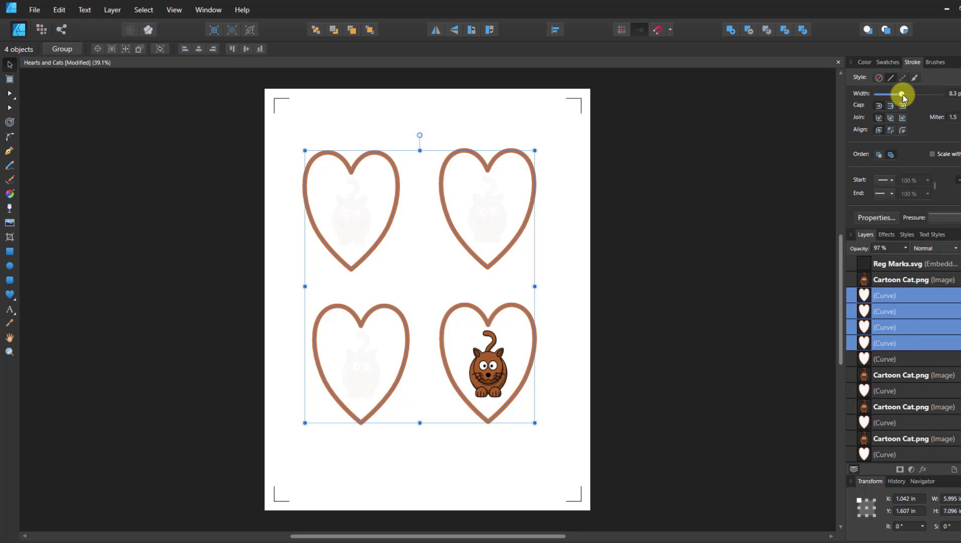
{"action": "left_click_drag", "start_coordinate": [902, 95], "coordinate": [872, 98]}
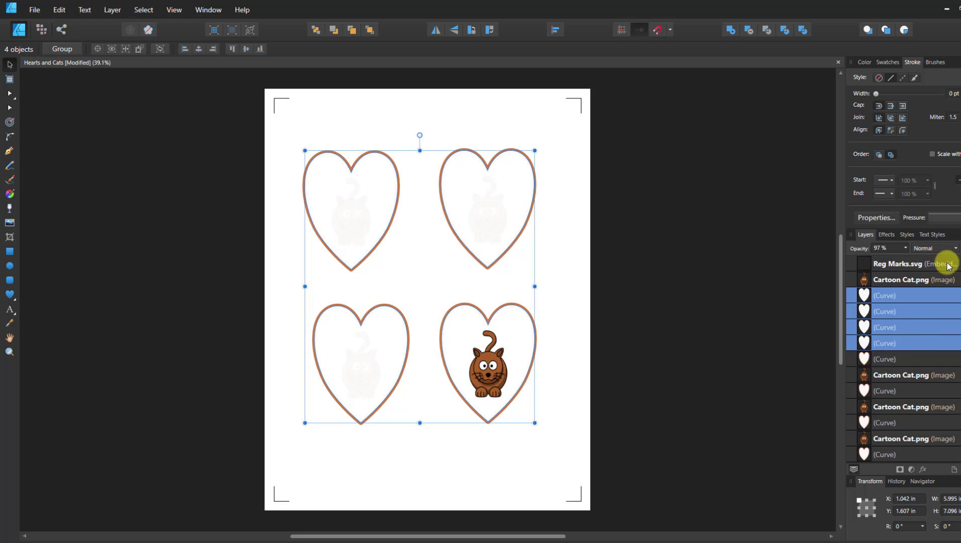
Add the registration marks to the selection and export it as Hearts and Cats.svg, Selection Only
{"action": "left_click", "coordinate": [908, 262], "text": "ctrl"}
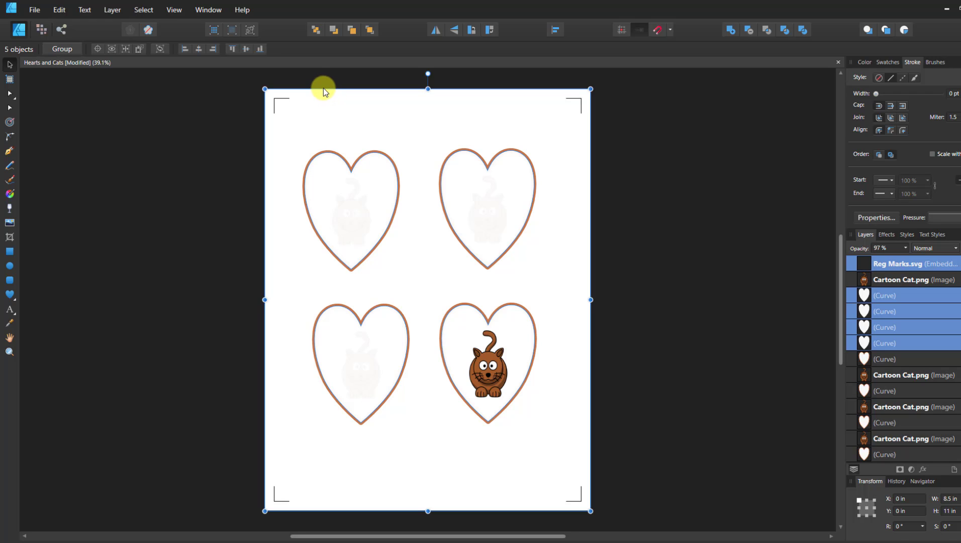
{"action": "left_click", "coordinate": [35, 11]}
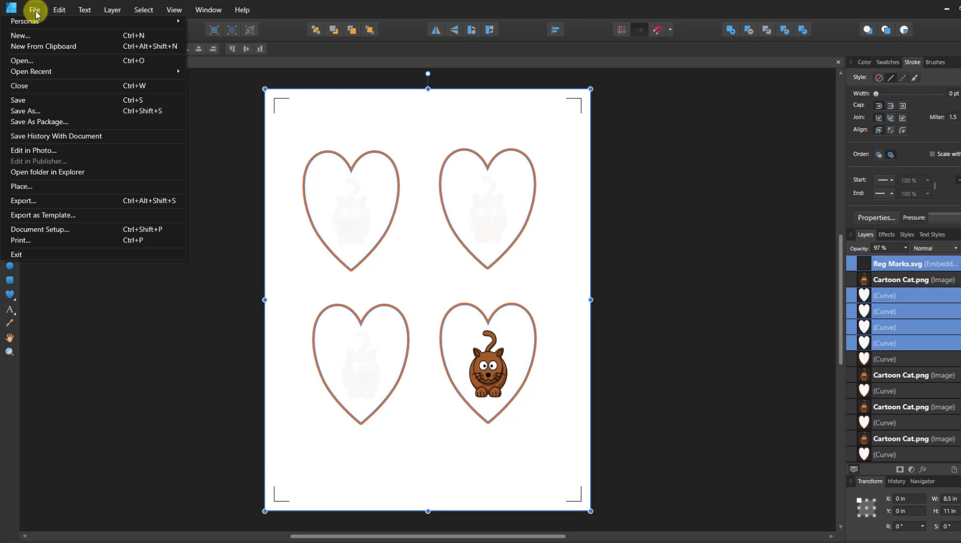
{"action": "left_click", "coordinate": [24, 201]}
{"action": "left_click", "coordinate": [500, 205]}
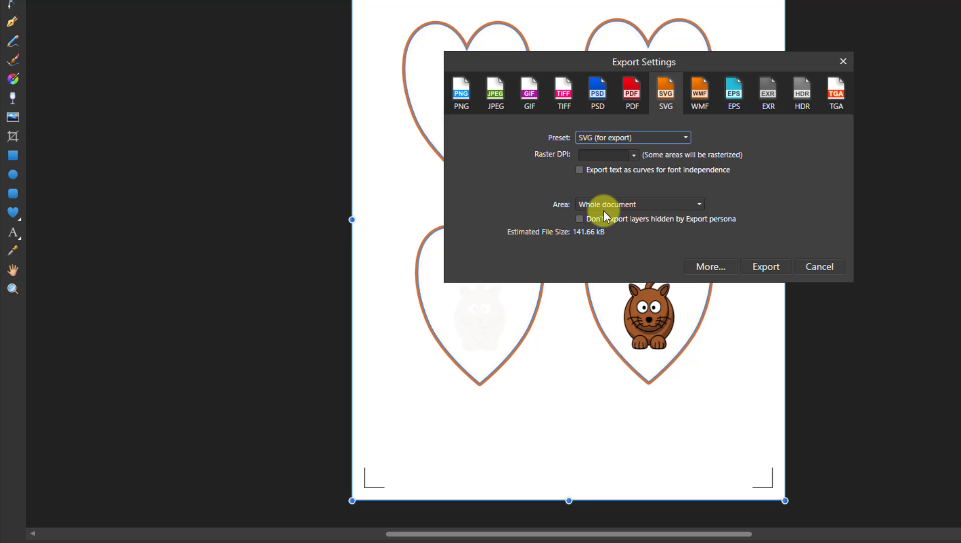
{"action": "left_click", "coordinate": [697, 204]}
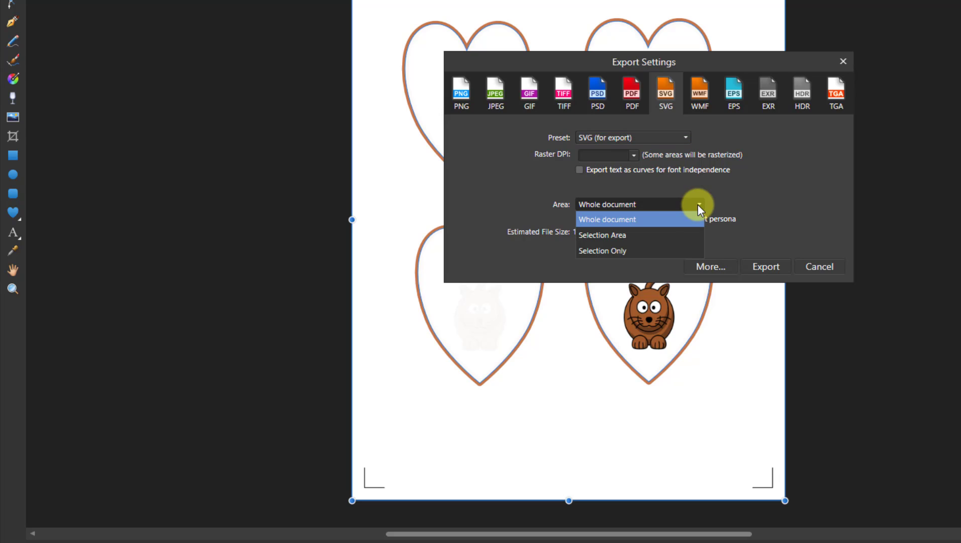
{"action": "left_click", "coordinate": [598, 249]}
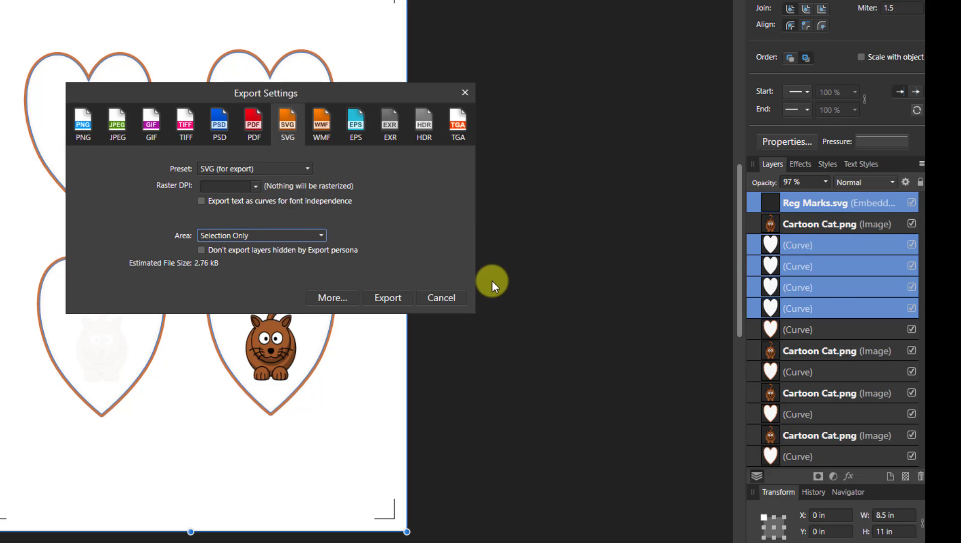
{"action": "left_click", "coordinate": [387, 299]}
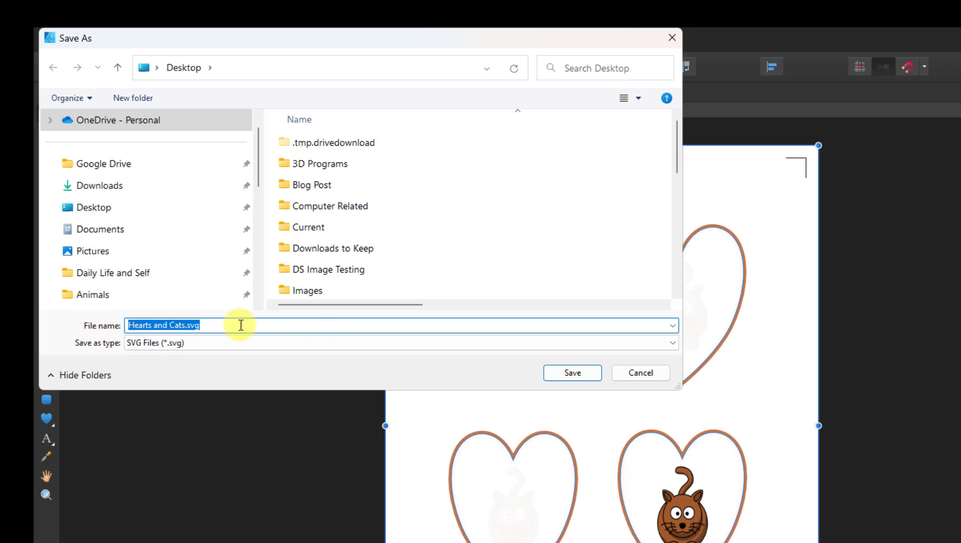
{"action": "left_click", "coordinate": [568, 376]}
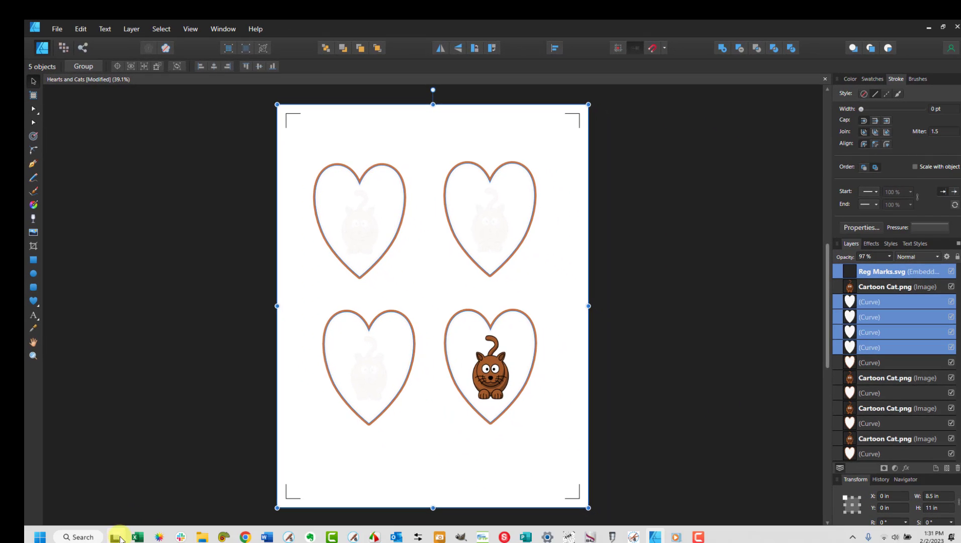
In StarCraft CREATE, import Hearts and Cats.svg from the Desktop onto the Untitled-1 page
{"action": "left_click", "coordinate": [159, 537]}
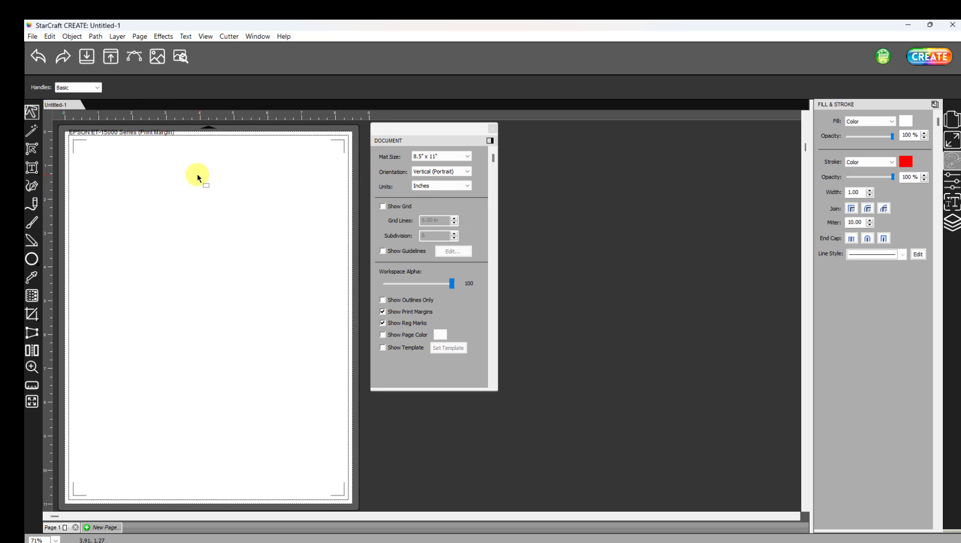
{"action": "left_click", "coordinate": [87, 58]}
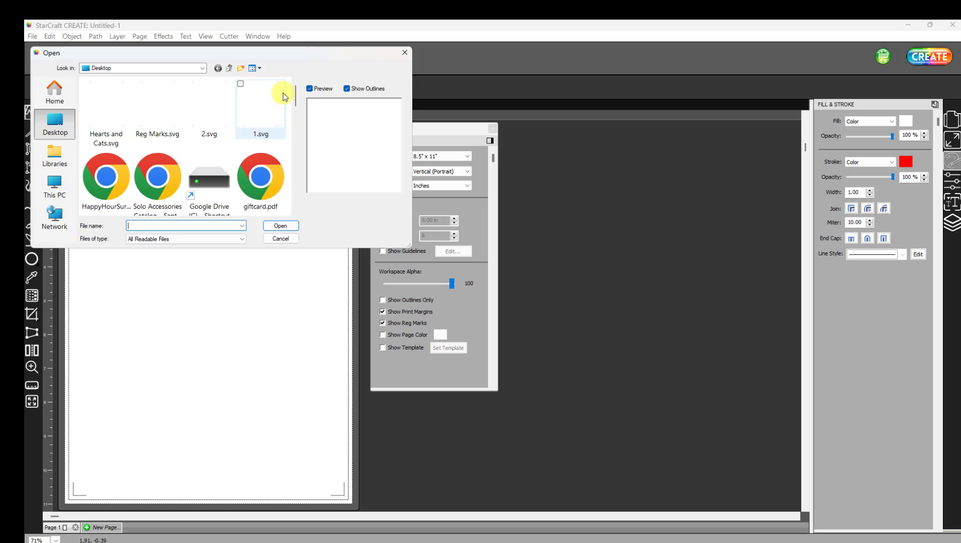
{"action": "left_click", "coordinate": [103, 110]}
{"action": "left_click", "coordinate": [281, 227]}
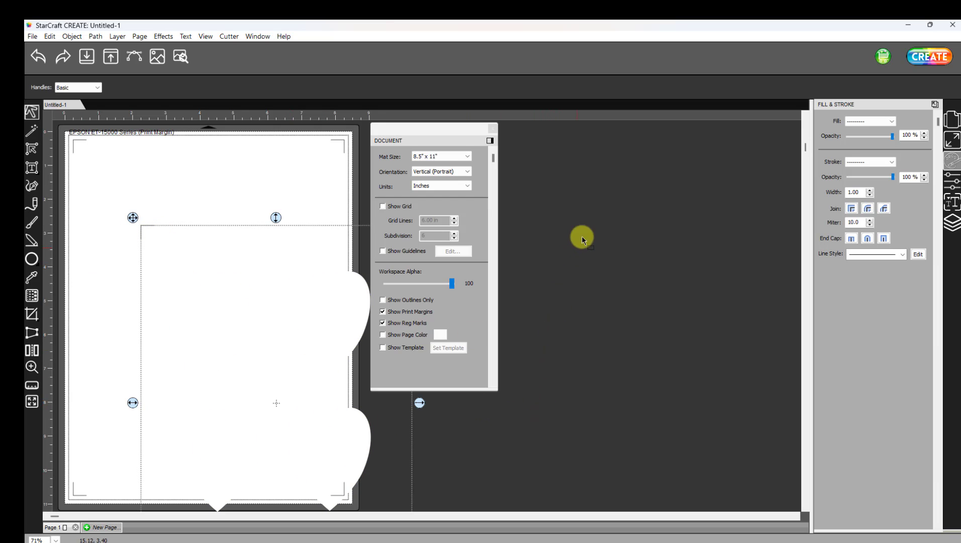
Float the Position & Size panel and centre the design horizontally and vertically to the page
{"action": "left_click", "coordinate": [955, 138]}
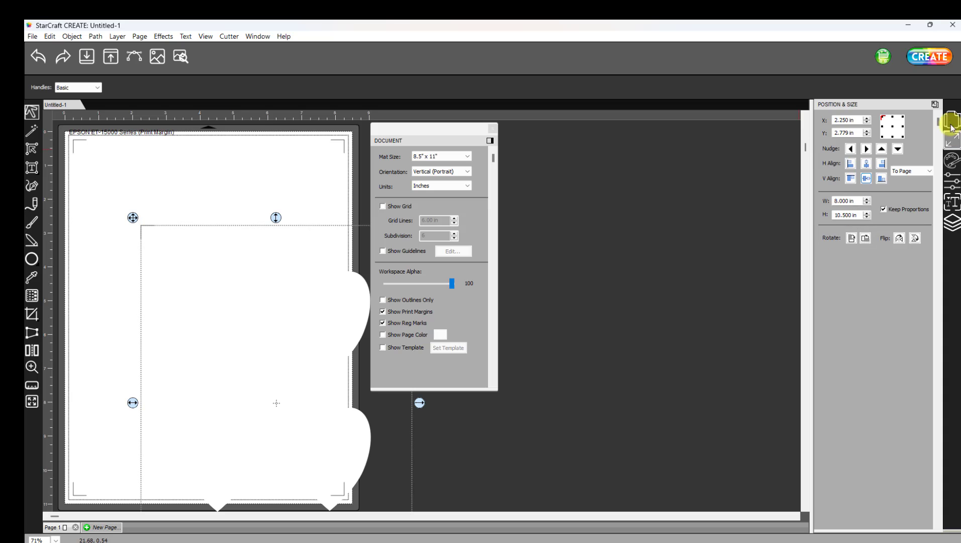
{"action": "left_click", "coordinate": [934, 104]}
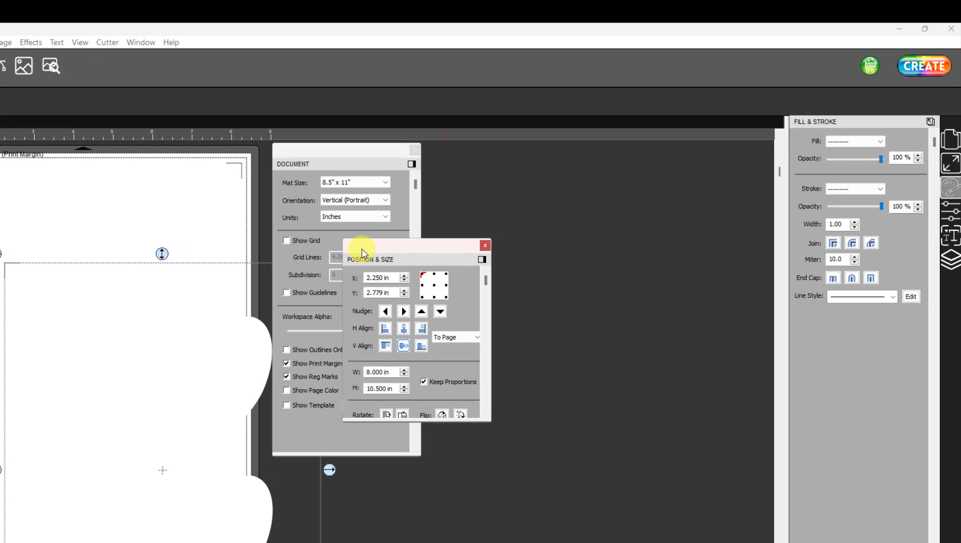
{"action": "left_click_drag", "start_coordinate": [437, 218], "coordinate": [508, 128]}
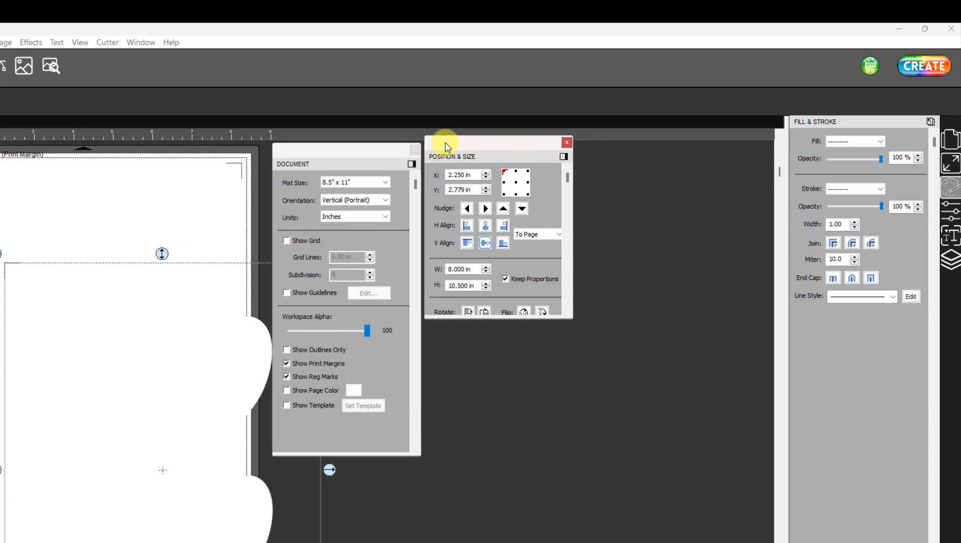
{"action": "left_click", "coordinate": [485, 226]}
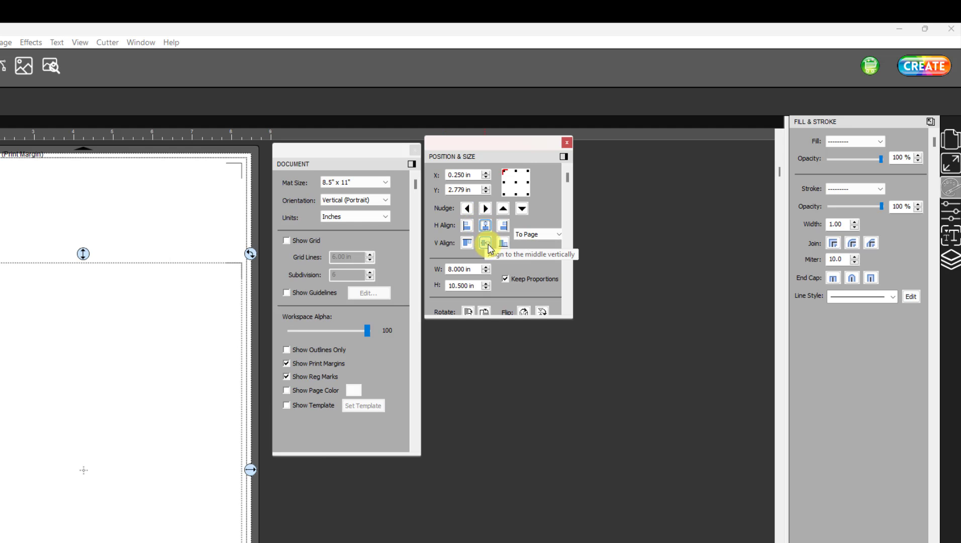
{"action": "left_click", "coordinate": [486, 243]}
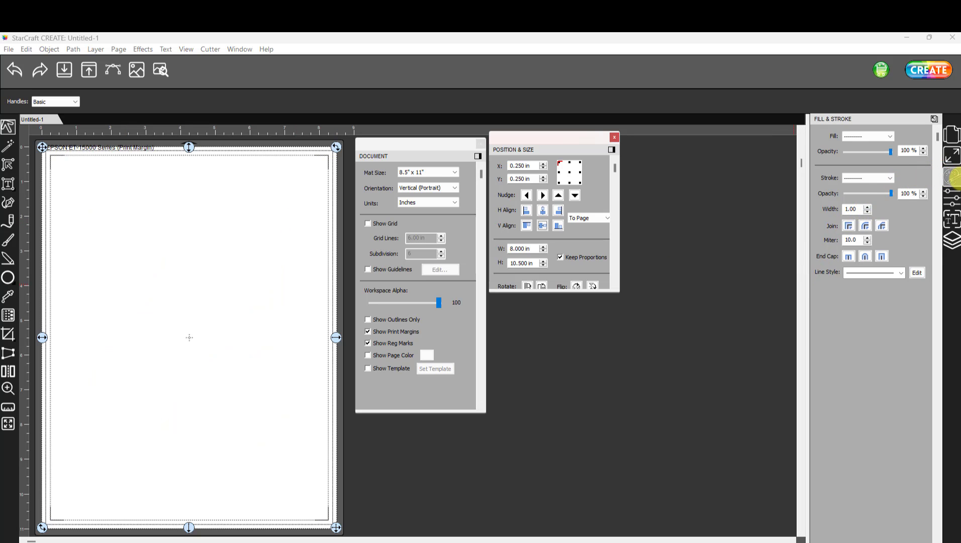
Give the four hearts and corner marks a solid blue stroke, 3.00 wide
{"action": "left_click", "coordinate": [932, 119]}
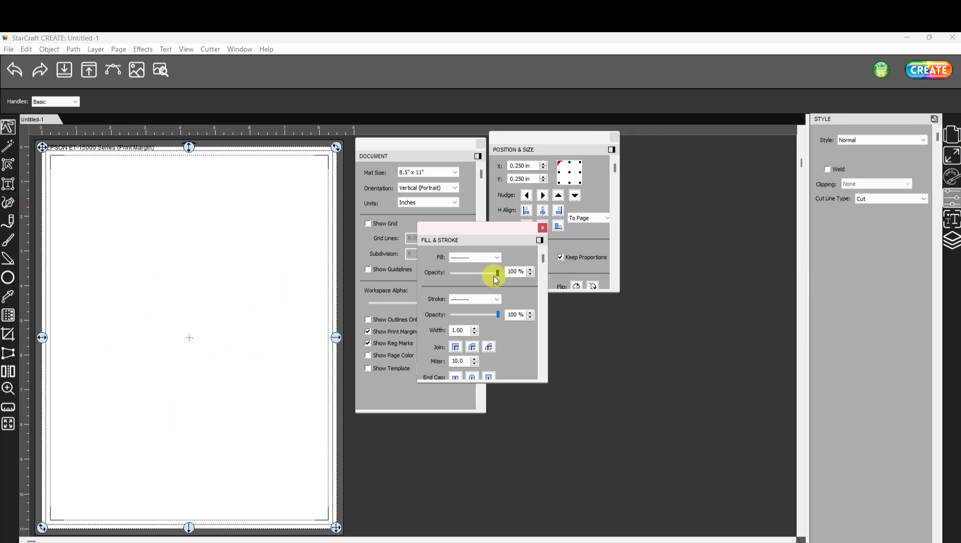
{"action": "left_click_drag", "start_coordinate": [493, 223], "coordinate": [562, 301]}
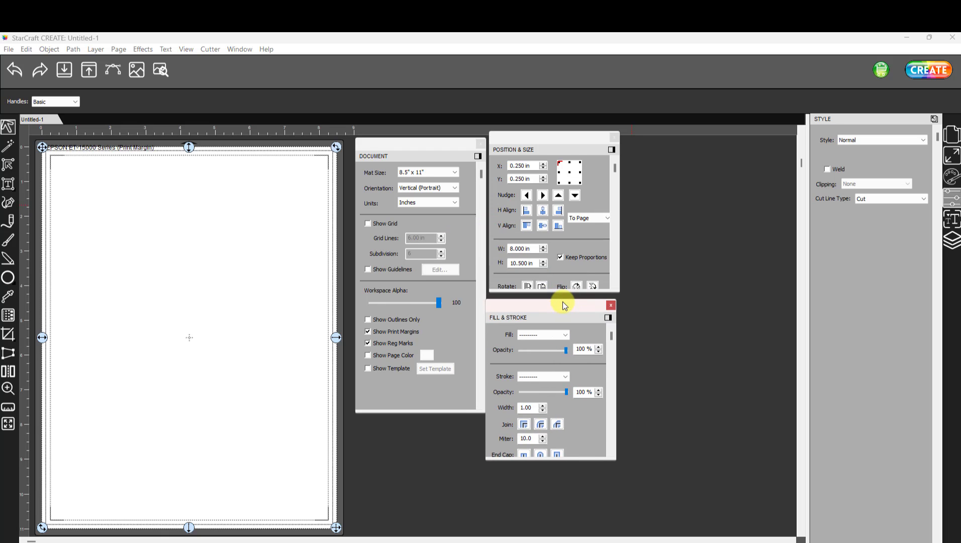
{"action": "left_click", "coordinate": [565, 376]}
{"action": "left_click", "coordinate": [562, 391]}
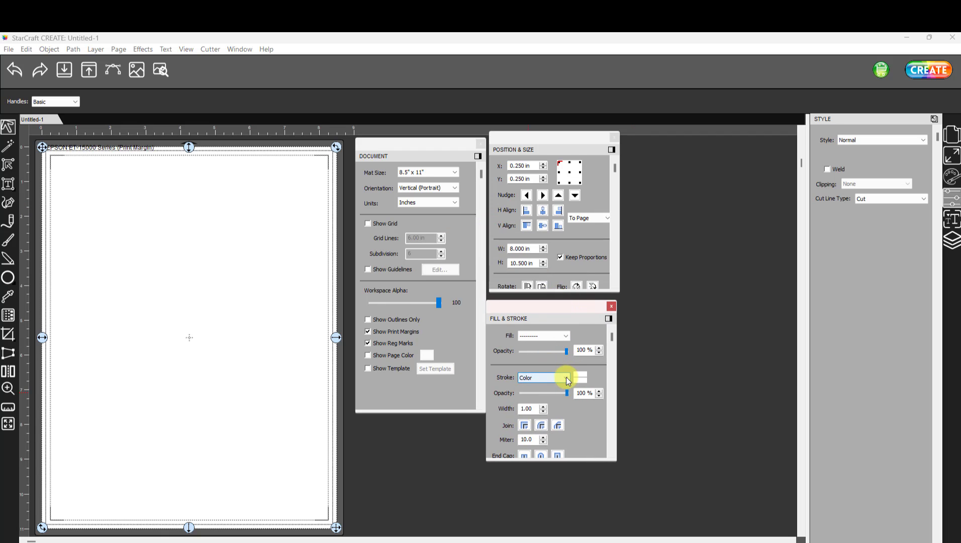
{"action": "left_click", "coordinate": [579, 381]}
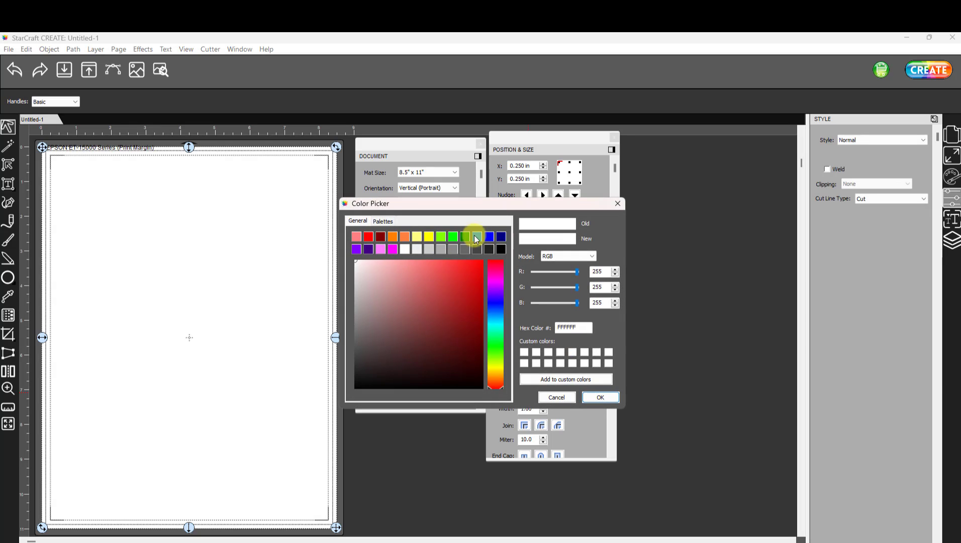
{"action": "left_click", "coordinate": [490, 240]}
{"action": "left_click", "coordinate": [601, 397]}
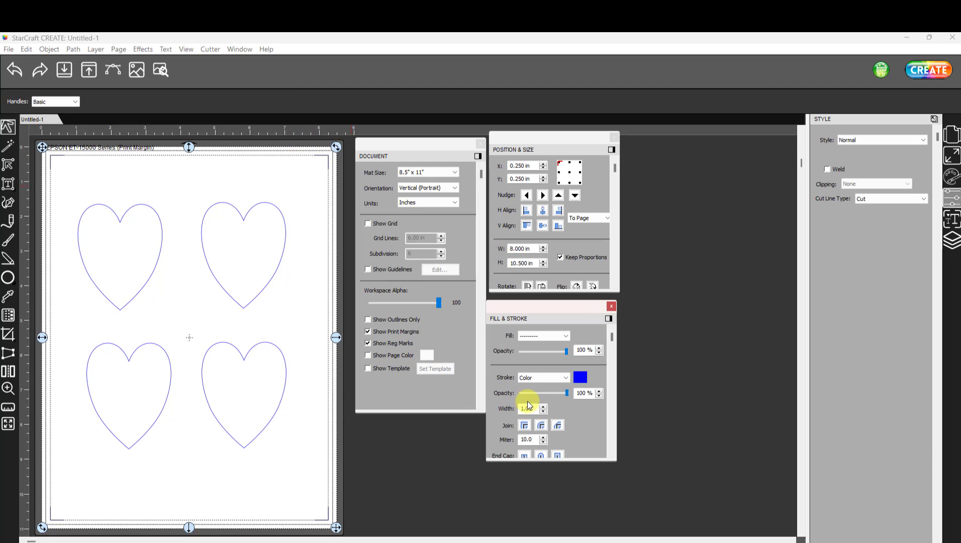
{"action": "left_click", "coordinate": [543, 406]}
{"action": "left_click", "coordinate": [543, 405]}
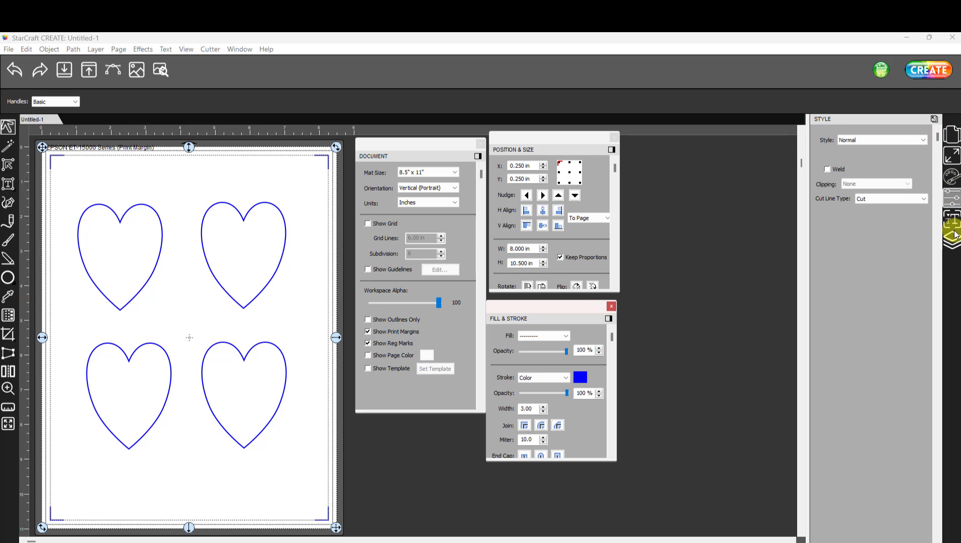
Show the Layers panel and expand Hearts and Cats.svg to reveal its layers
{"action": "left_click", "coordinate": [954, 198]}
{"action": "left_click_drag", "start_coordinate": [546, 158], "coordinate": [446, 310]}
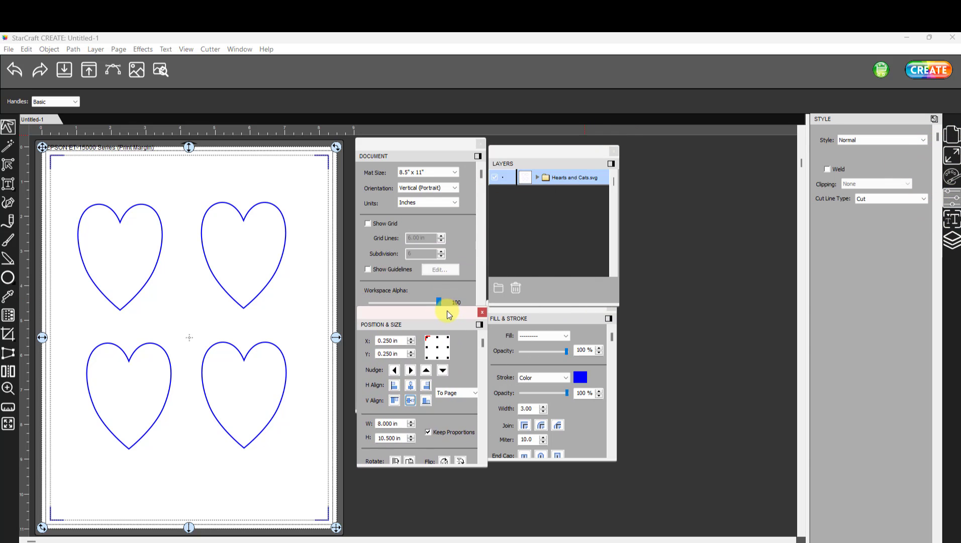
{"action": "left_click", "coordinate": [537, 177]}
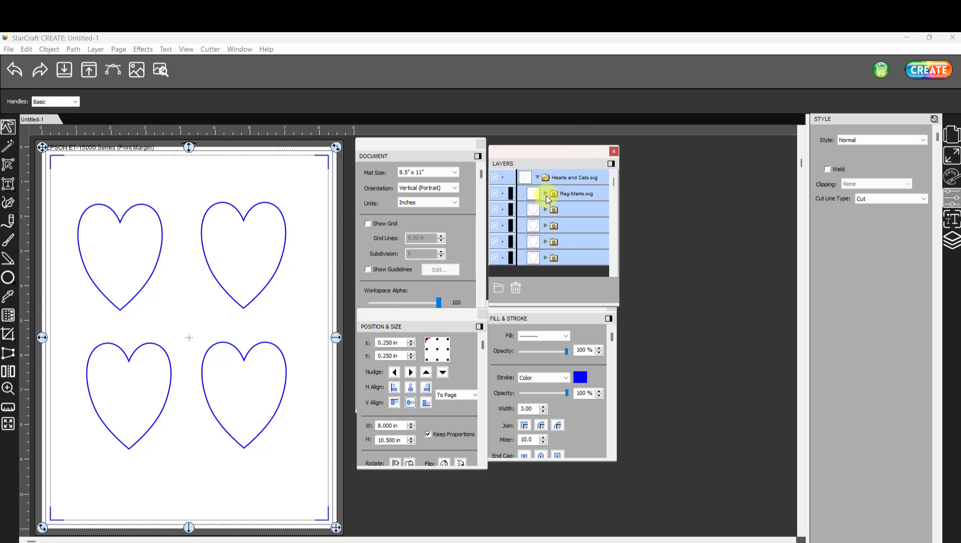
Deselect all, then toggle the Reg-Marks.svg layer off and on, ending with marks blue
{"action": "left_click", "coordinate": [495, 196]}
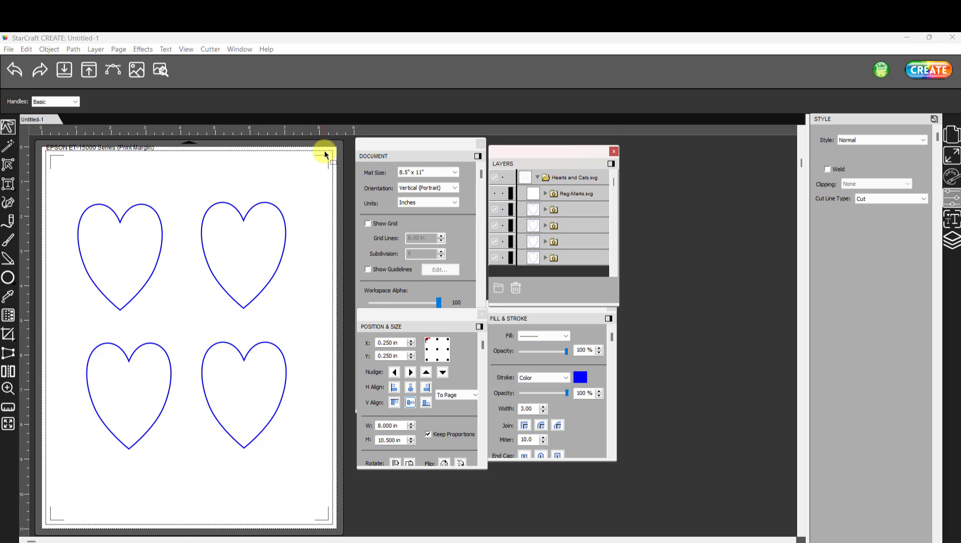
{"action": "left_click", "coordinate": [492, 194]}
{"action": "left_click", "coordinate": [492, 194]}
{"action": "left_click", "coordinate": [492, 194]}
{"action": "left_click", "coordinate": [492, 194]}
{"action": "left_click", "coordinate": [494, 194]}
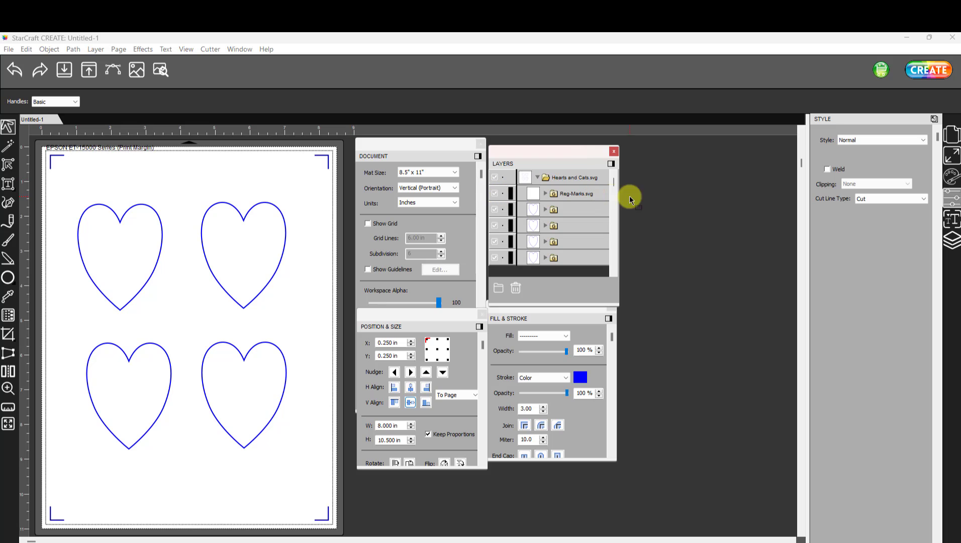
{"action": "left_click", "coordinate": [555, 176]}
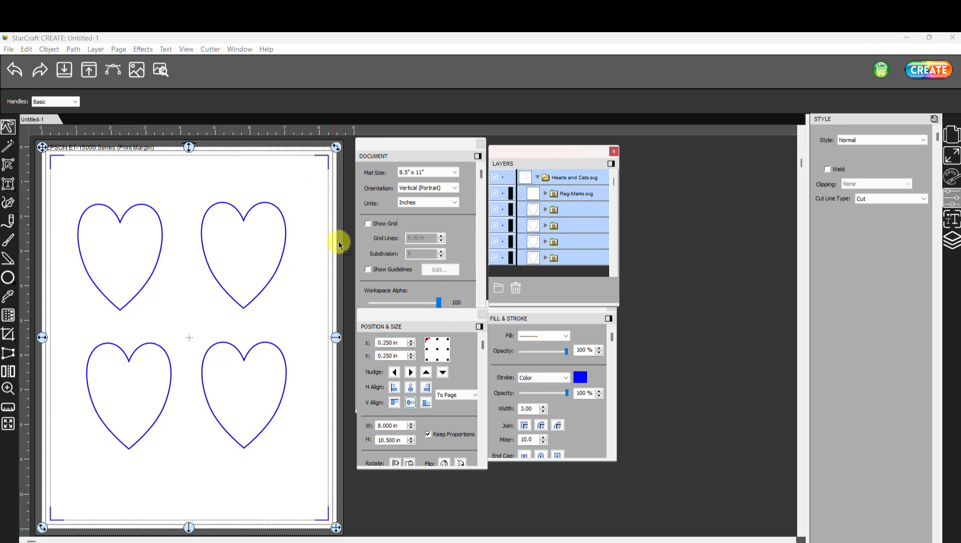
{"action": "left_click", "coordinate": [388, 426]}
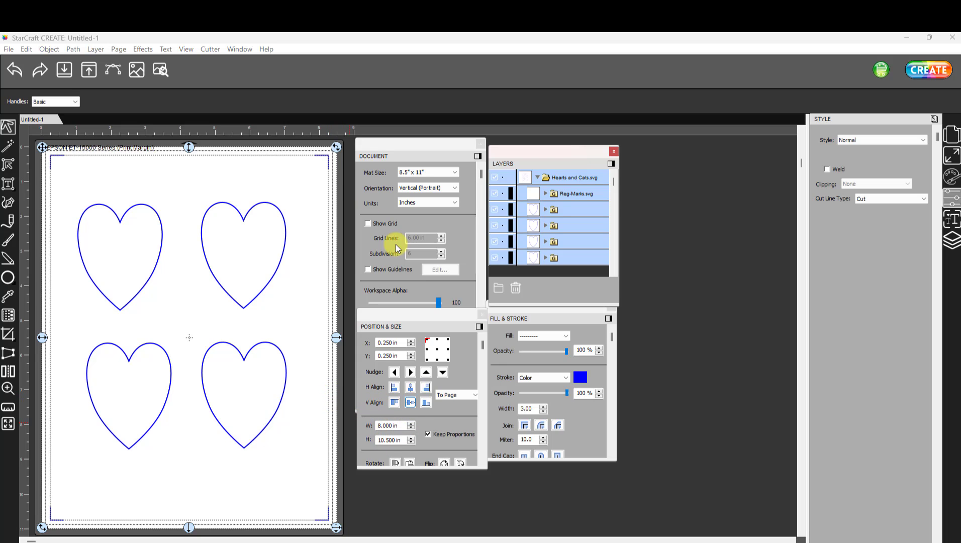
{"action": "mouse_move", "coordinate": [330, 150]}
{"action": "left_mouse_down"}
{"action": "mouse_move", "coordinate": [327, 159]}
{"action": "mouse_move", "coordinate": [327, 150]}
{"action": "left_mouse_up"}
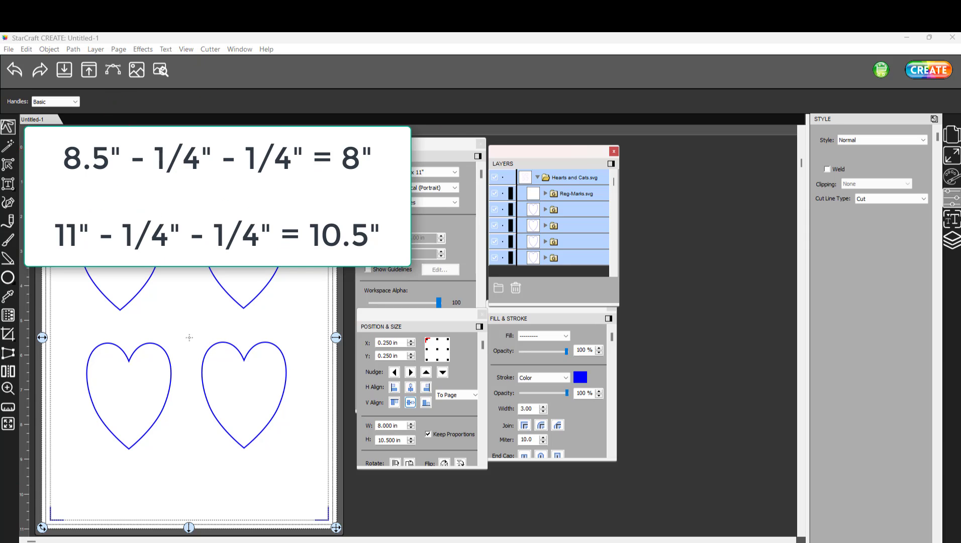
{"action": "left_click_drag", "start_coordinate": [189, 337], "coordinate": [189, 337]}
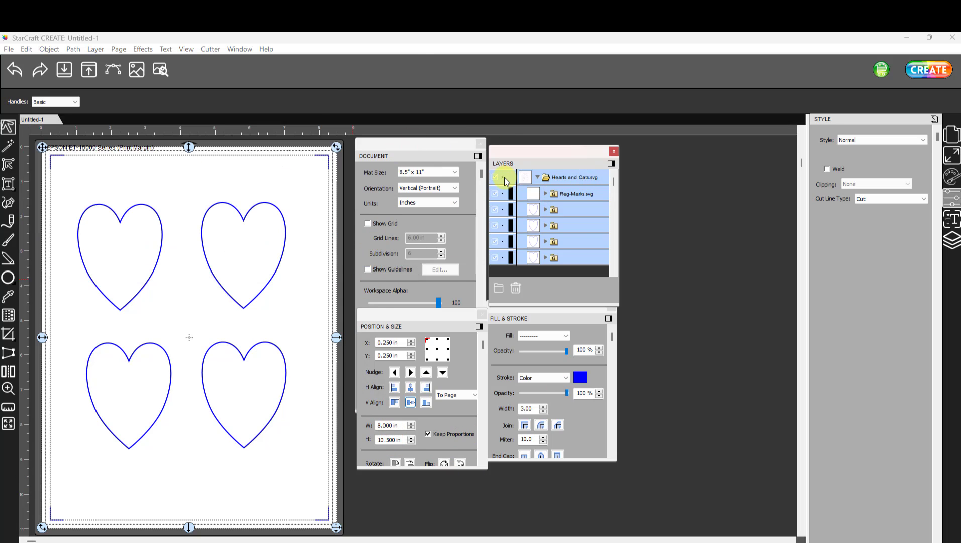
Select Reg-Marks.svg, deselect it, and uncheck the layer so the marks turn faint grey
{"action": "left_click", "coordinate": [559, 196]}
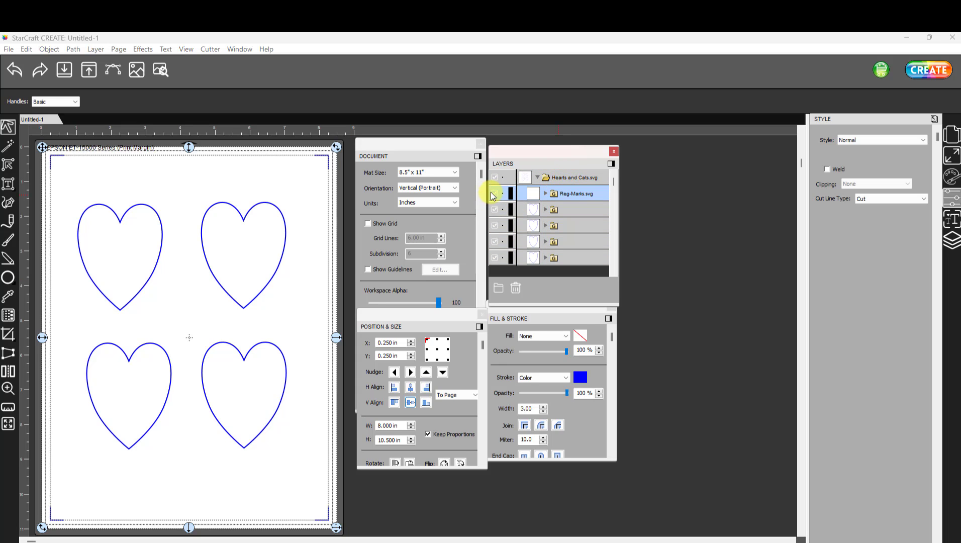
{"action": "left_click", "coordinate": [496, 196]}
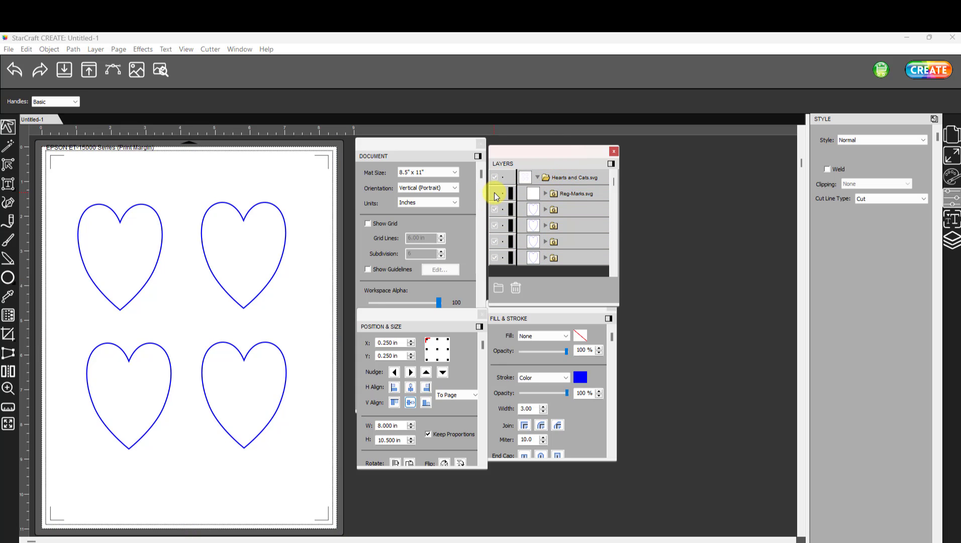
{"action": "left_click", "coordinate": [496, 195]}
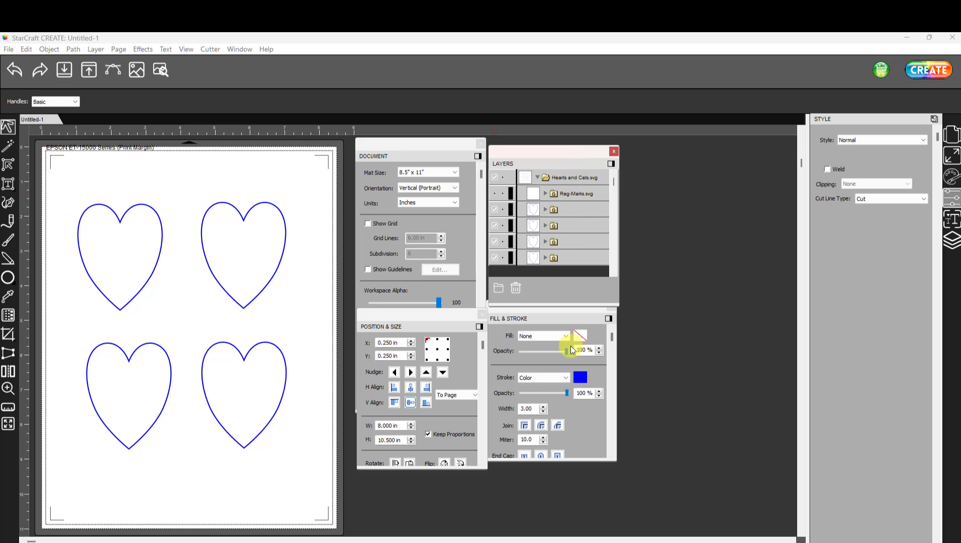